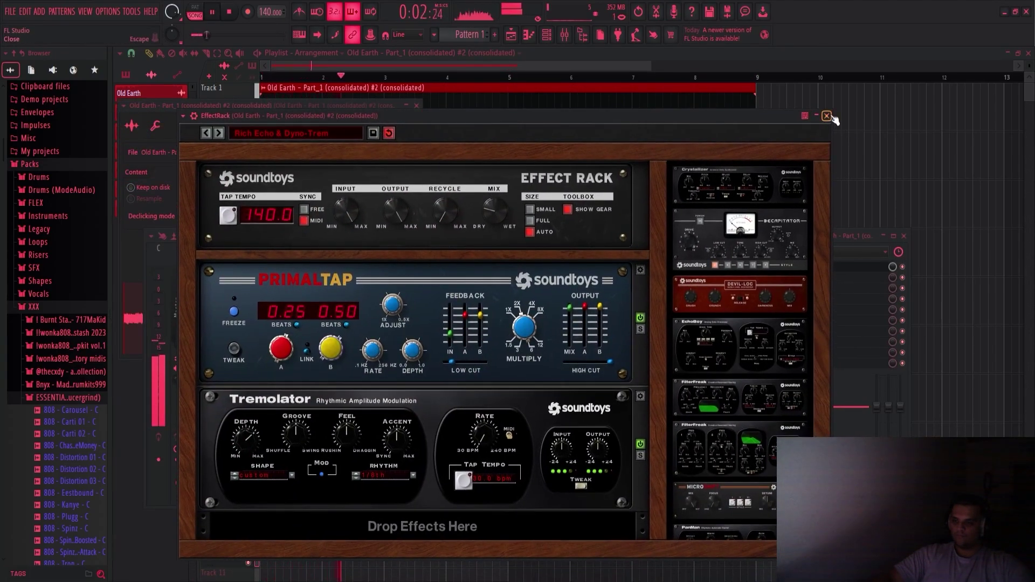
Add ValhallaVintageVerb after EffectRack on the Old Earth sample's mixer track, with 74% mix and a 1.59 s decay
left_click(827, 116)
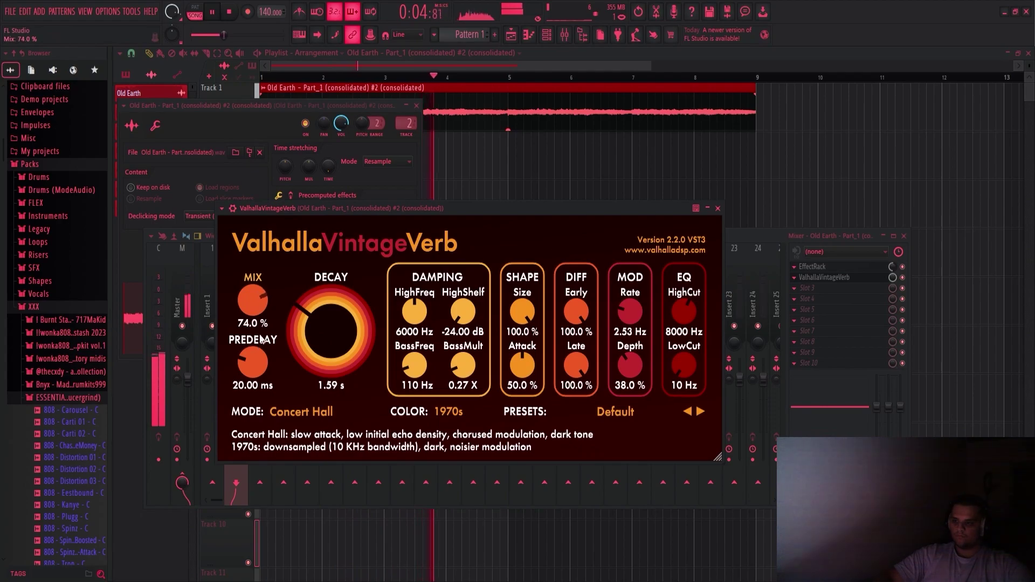
left_click(717, 208)
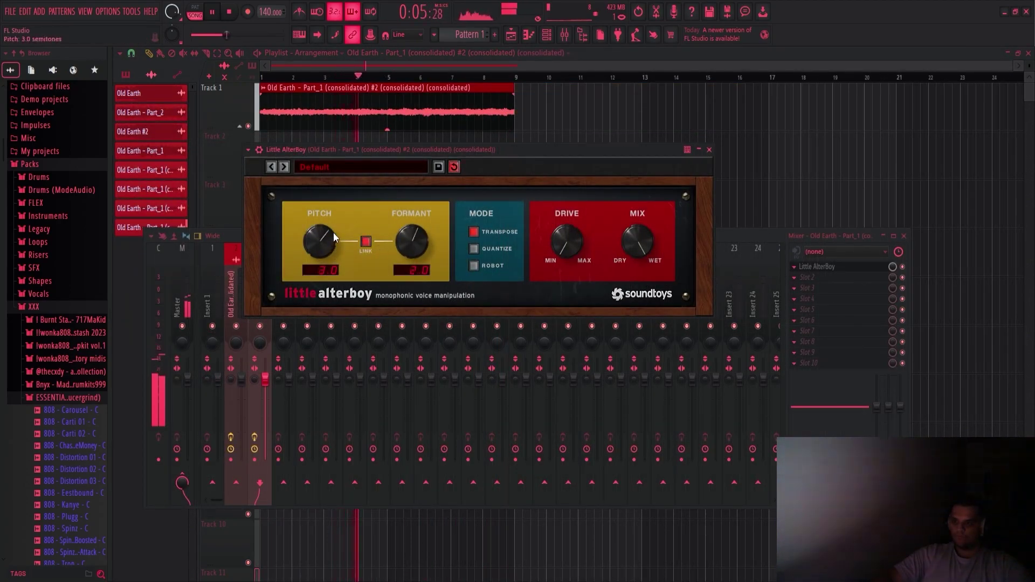
Set the linked pitch and formant to 2.0 in Little AlterBoy on the consolidated sample's track
left_click_drag(338, 224, 339, 242)
left_click_drag(401, 170, 389, 174)
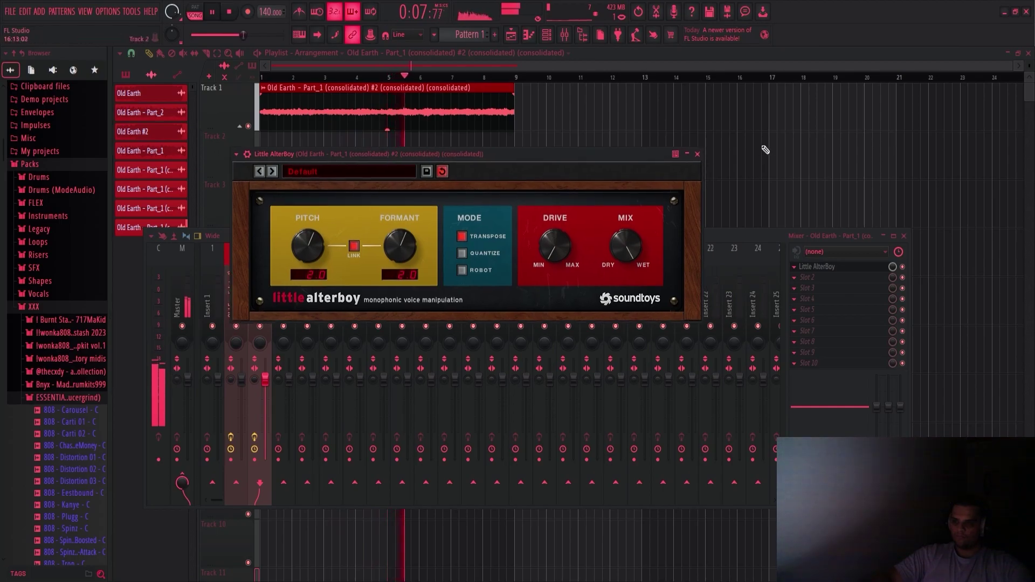
left_click(697, 155)
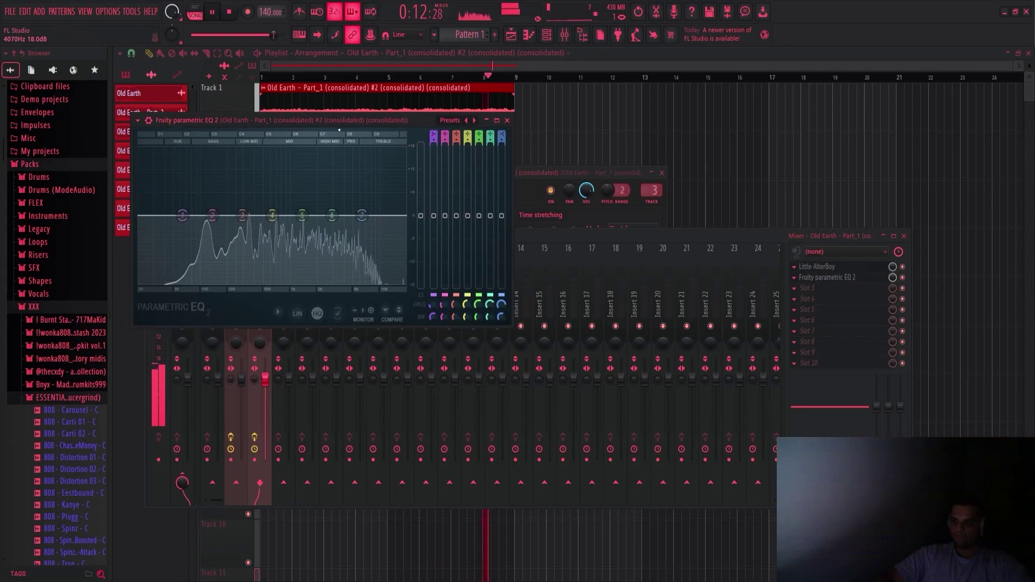
Change the type of band 1 in the sample track's Fruity parametric EQ 2 and move the band to a higher frequency
left_click_drag(347, 123, 512, 150)
right_click(342, 241)
left_click(364, 273)
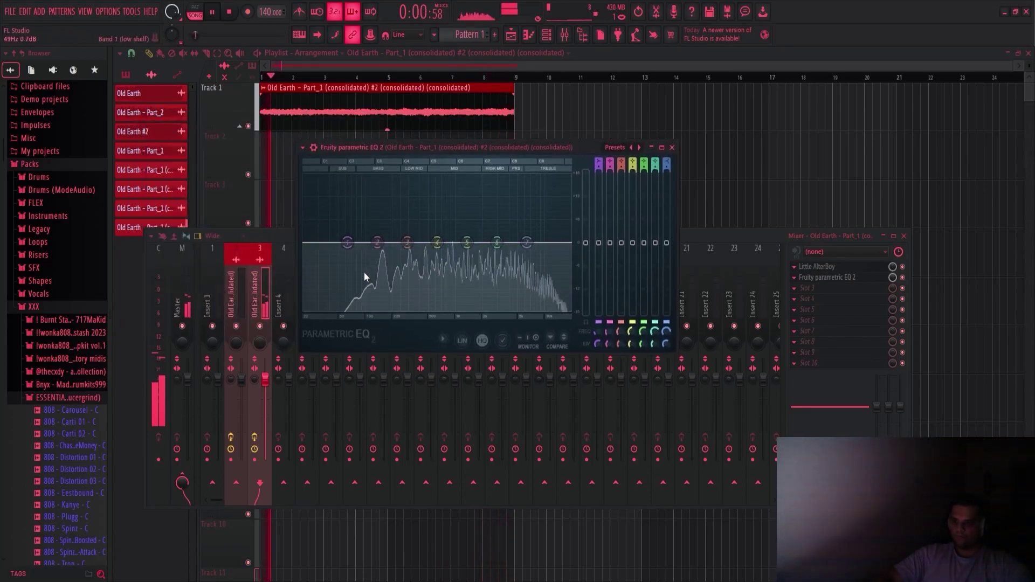
left_click_drag(347, 242, 453, 242)
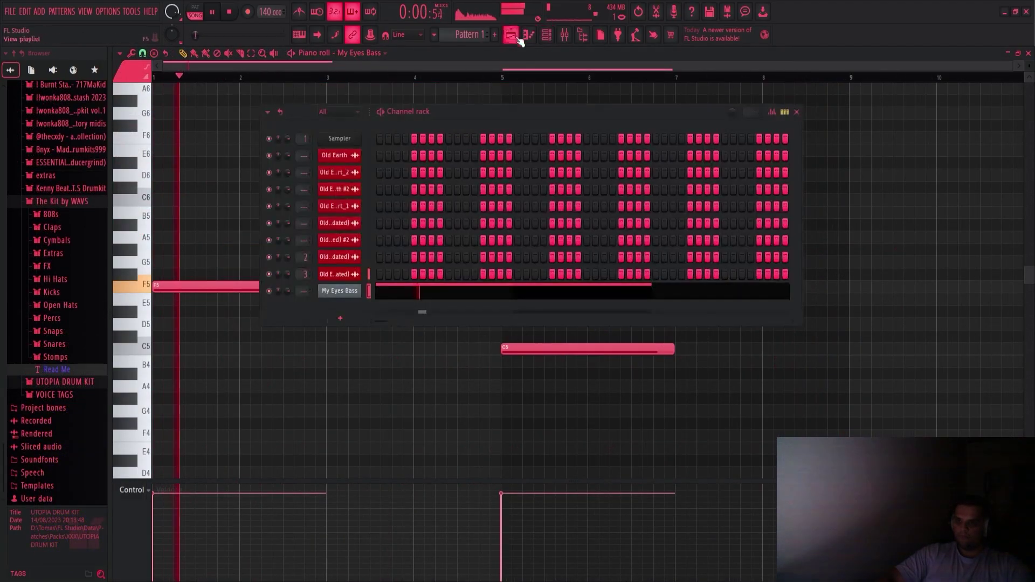
Open the My Eyes Bass channel's settings and route the channel to mixer track 4
left_click(339, 290)
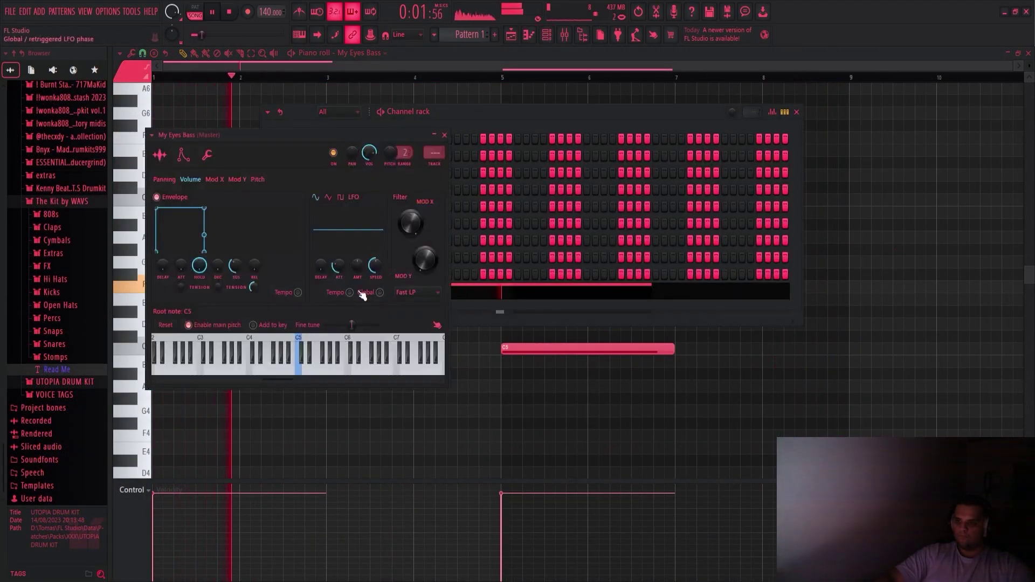
key("F9")
Load PanMan on the sample's mixer track 3 with the Step MIDI preset, narrow its width to about 61 degrees and adjust its smoothing
left_click(255, 304)
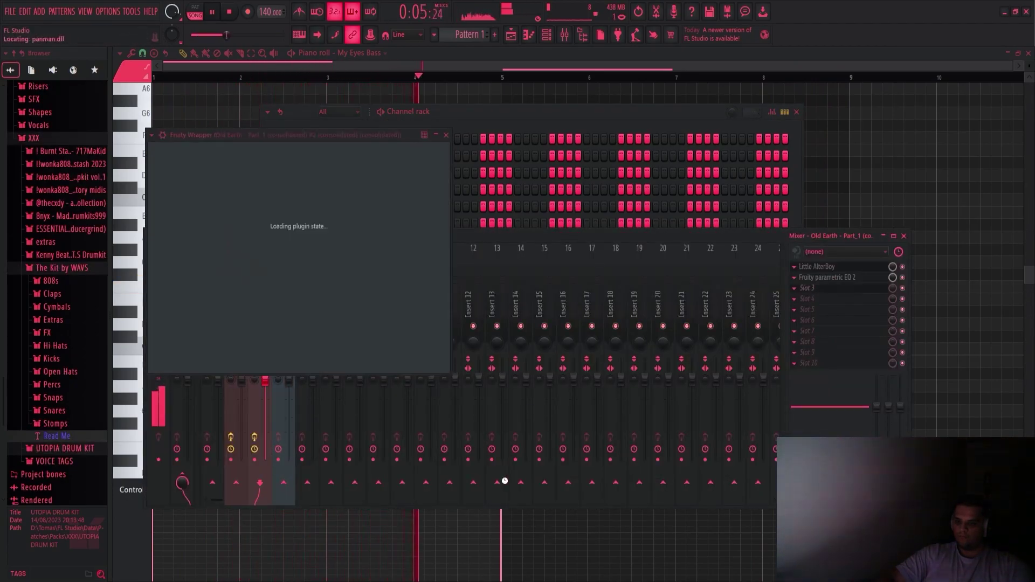
left_click(188, 152)
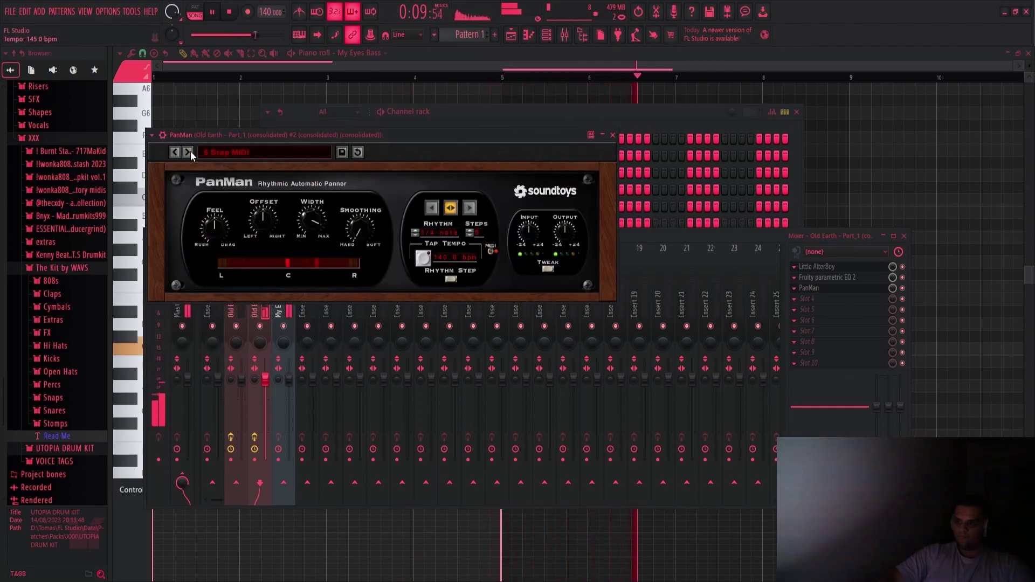
left_click_drag(294, 211, 317, 268)
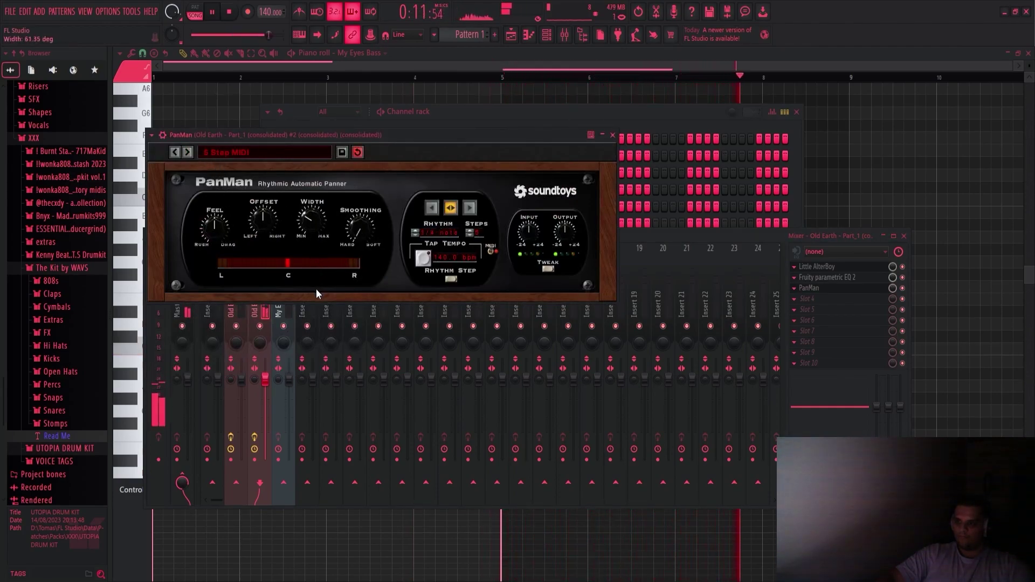
left_click_drag(356, 234, 359, 170)
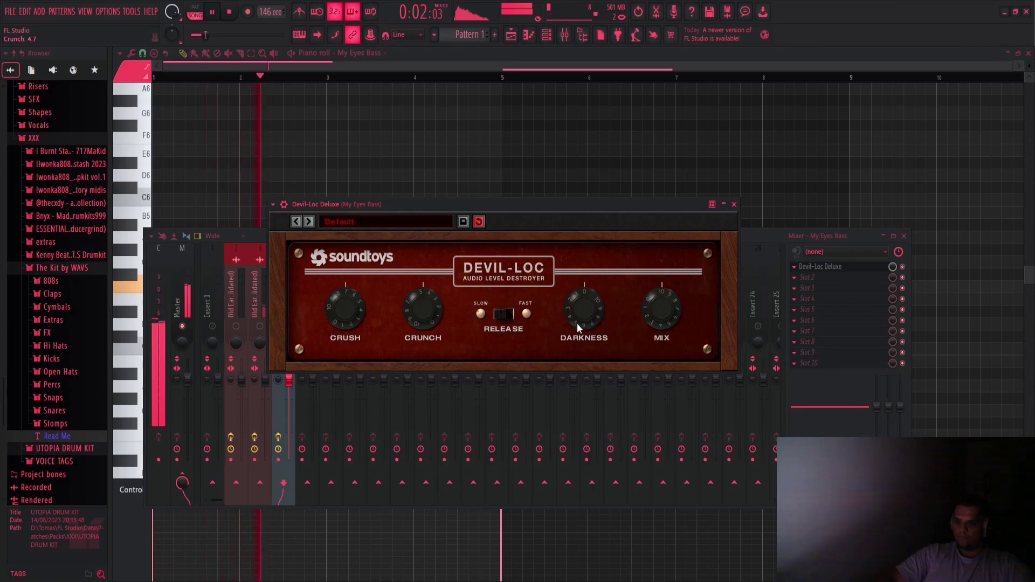
Switch the release speed of Devil-Loc Deluxe on the My Eyes Bass track and set its mix to 31%
left_click(502, 314)
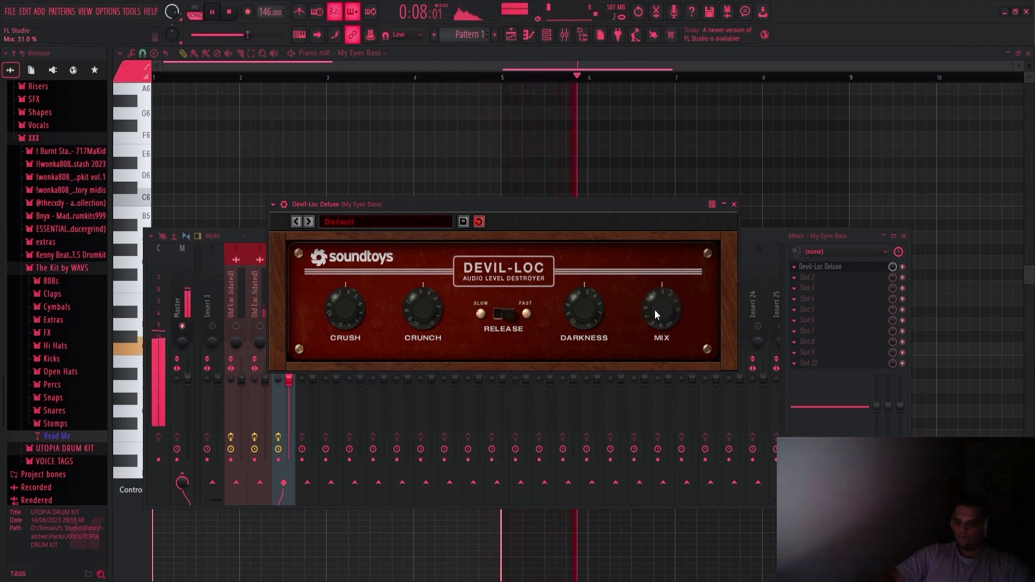
key("Escape")
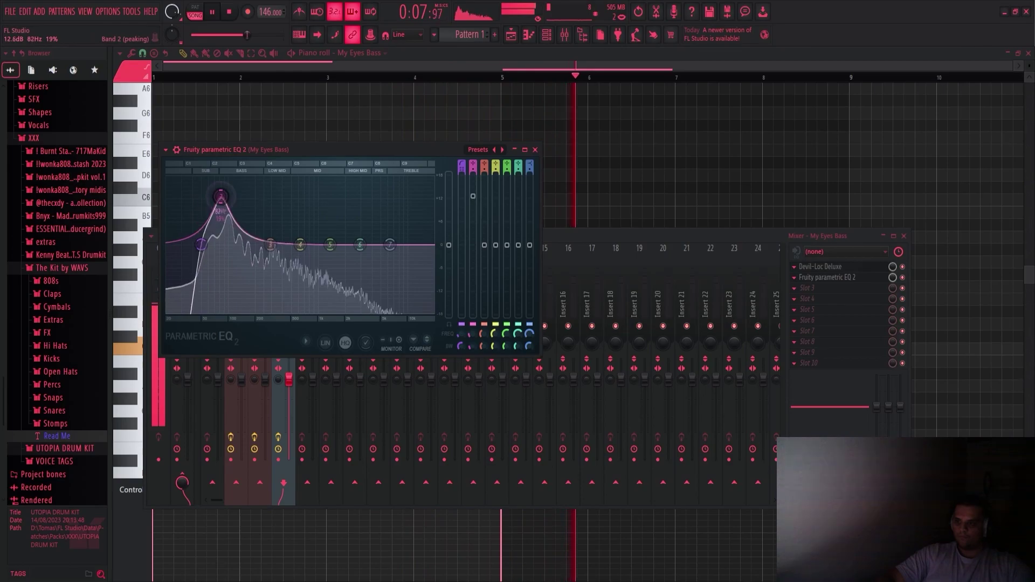
Shape the bass in Fruity parametric EQ 2 by cutting bands 2, 3 and 4, raising the low cutoff slightly and lowering the high cutoff
left_click_drag(221, 196, 230, 272)
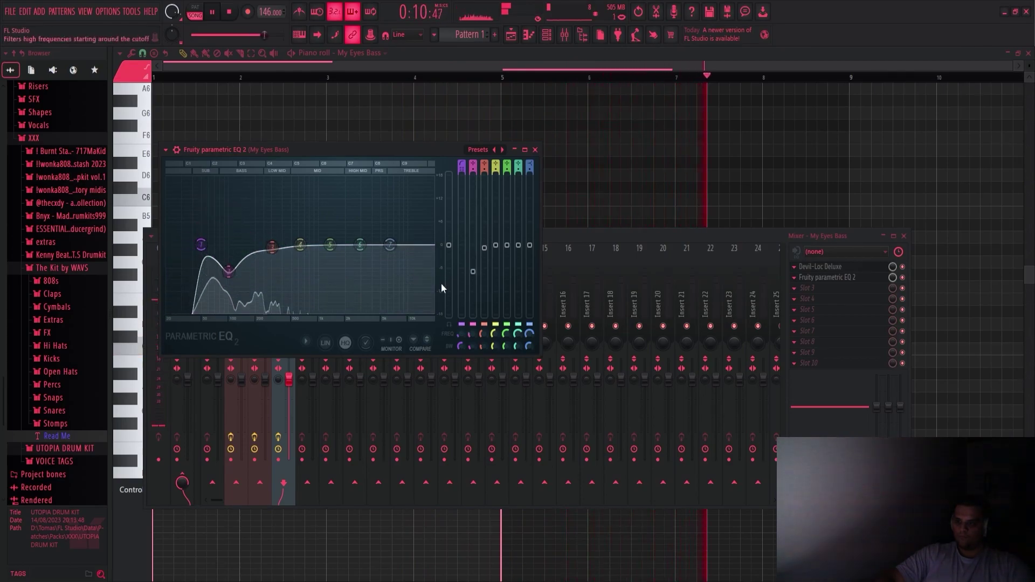
scroll(395, 252, "down", 1)
left_click_drag(389, 245, 339, 247)
left_click_drag(200, 244, 208, 244)
left_click_drag(272, 247, 259, 261)
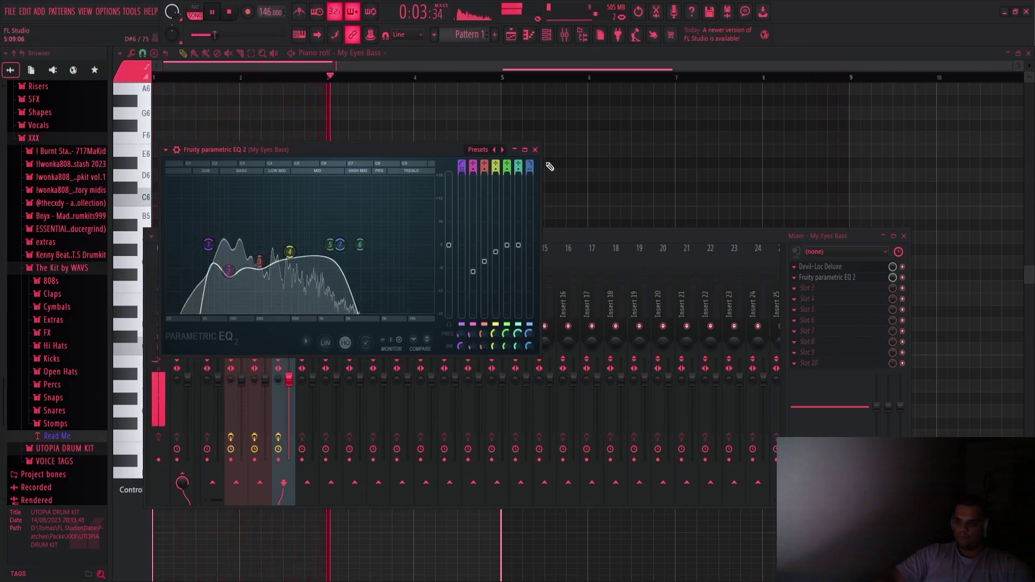
left_click(535, 150)
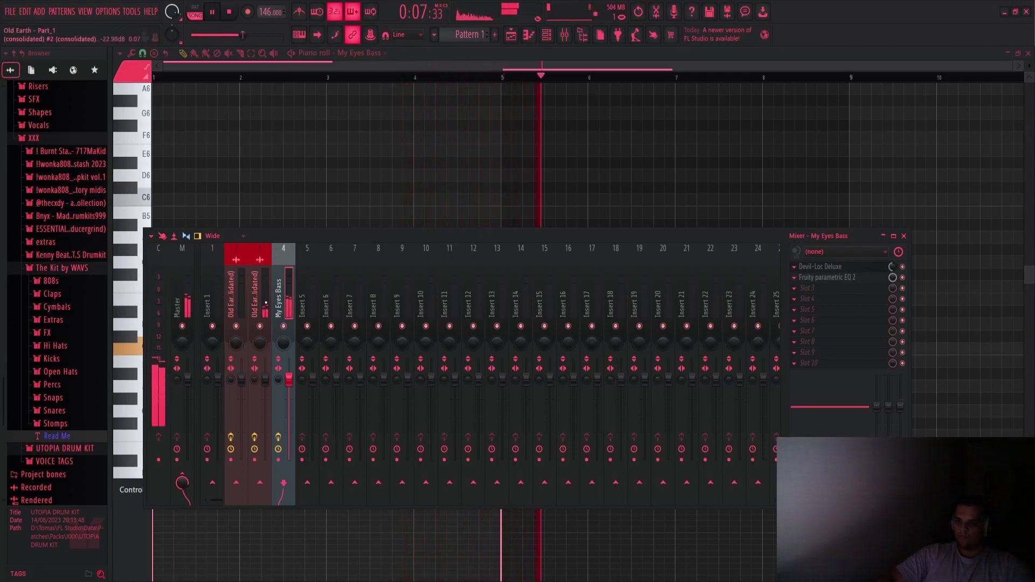
Solo the consolidated sample's mixer track 3 and add a Fruity Compressor to its effect chain
right_click(261, 327)
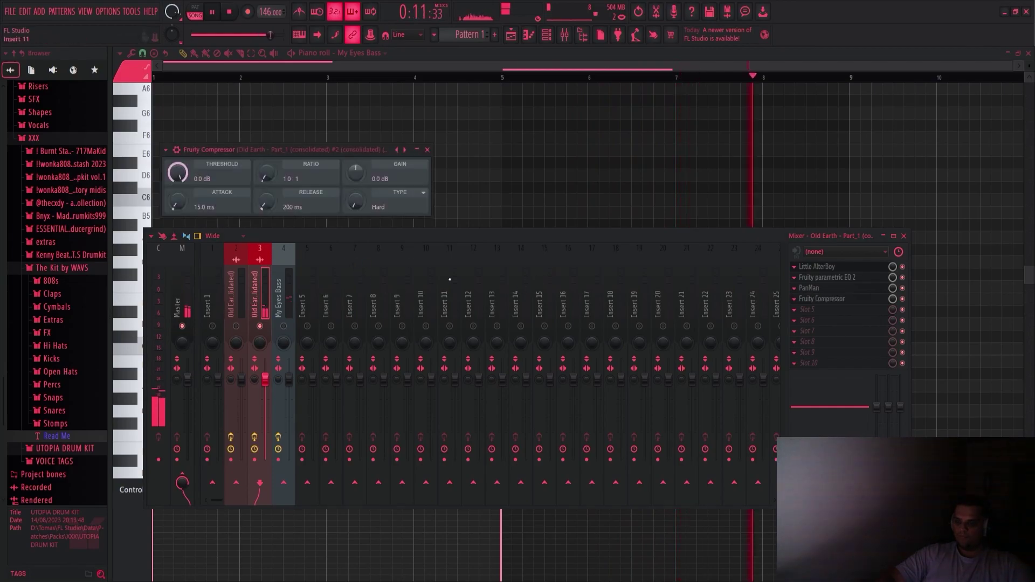
left_click(426, 149)
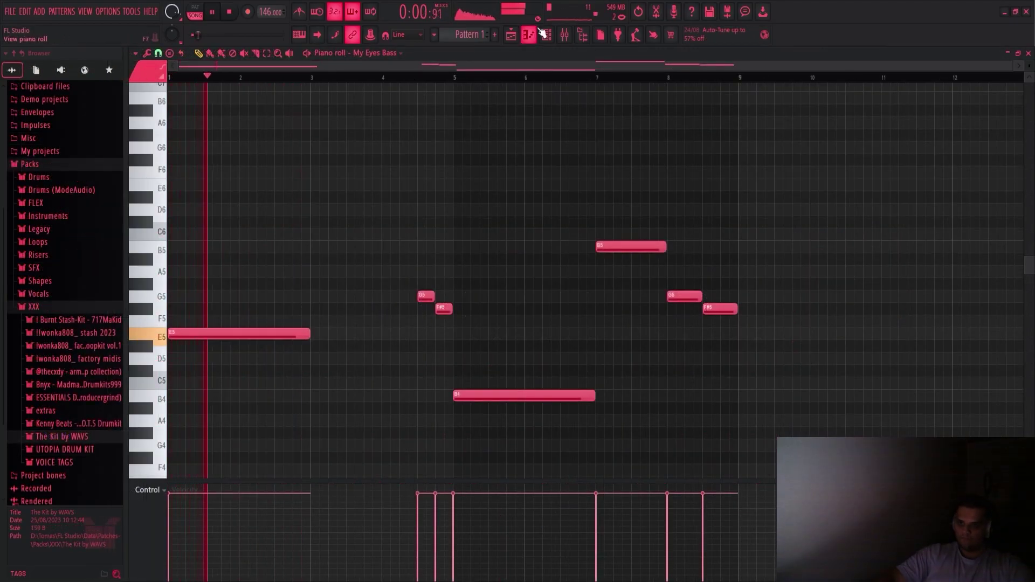
Add TR5 White Channel to the My Eyes Bass mixer track and set its low-frequency gain to about 8.4 dB
key("F6")
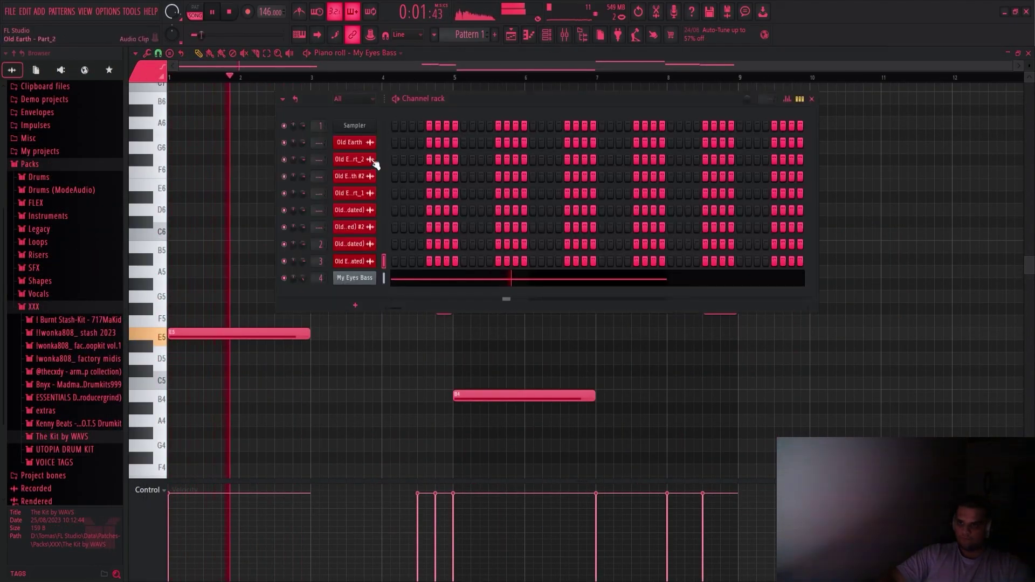
left_click(566, 34)
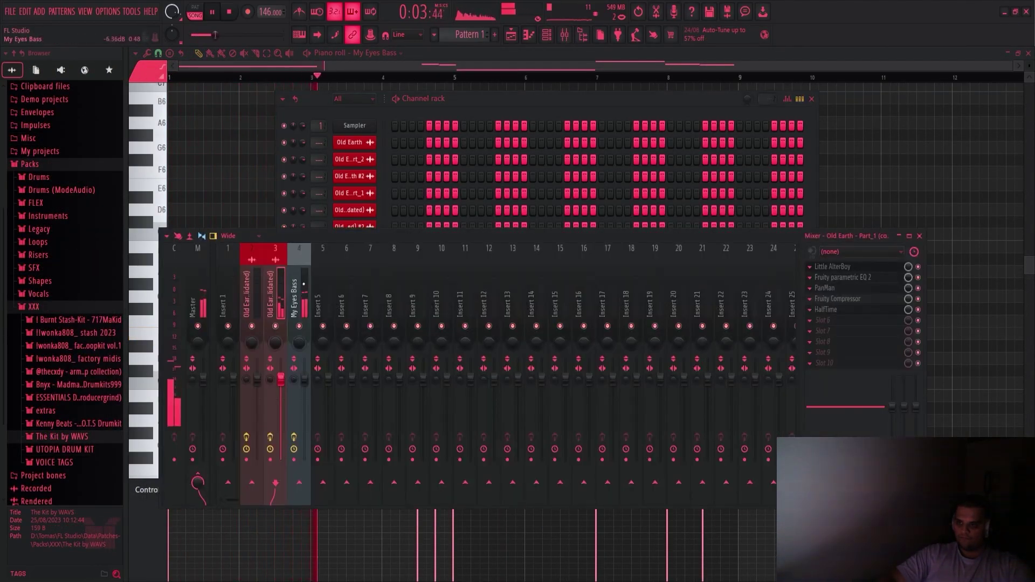
left_click(302, 286)
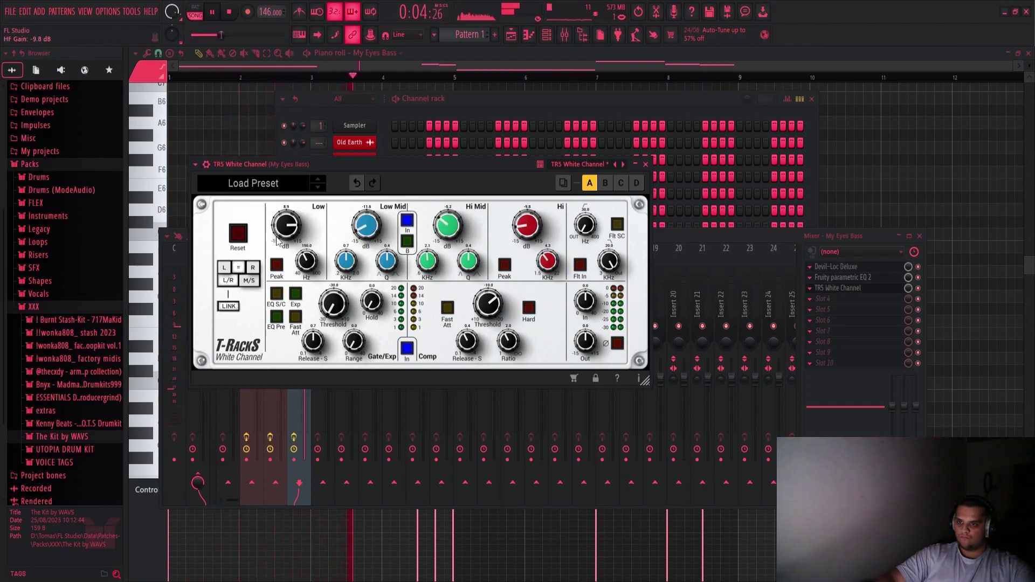
left_click_drag(285, 232, 289, 251)
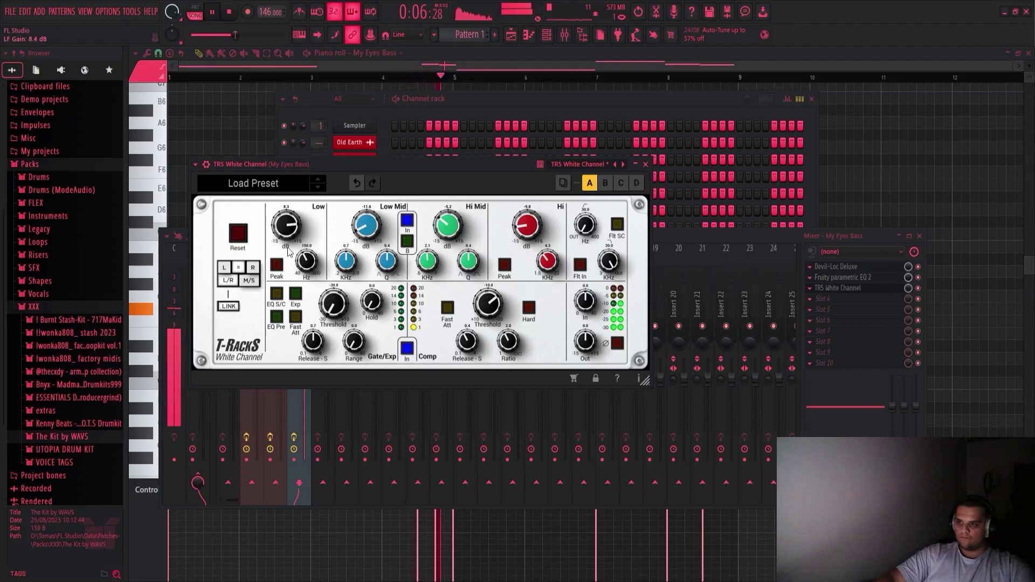
left_click(645, 164)
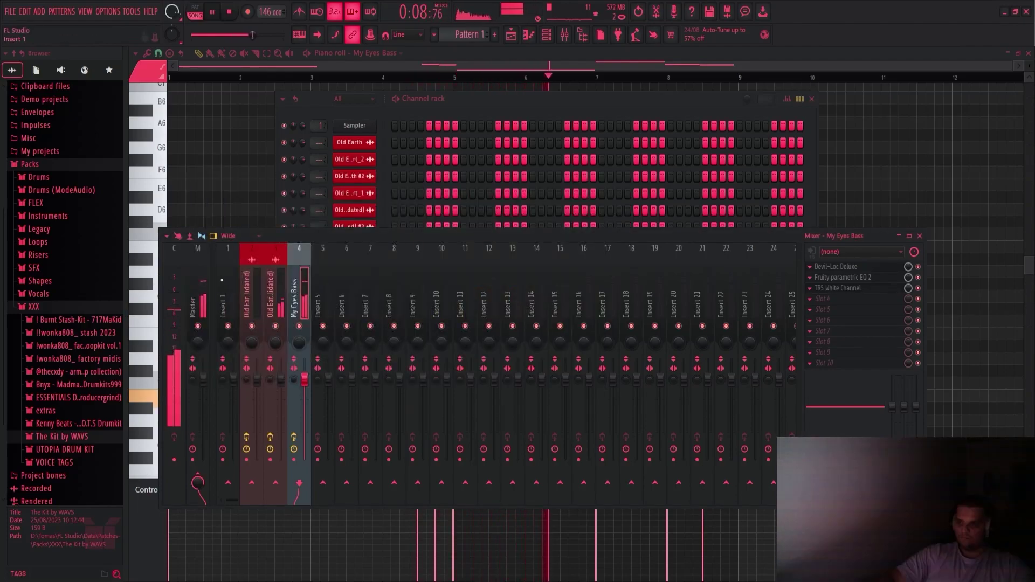
left_click(838, 287)
left_click(873, 286)
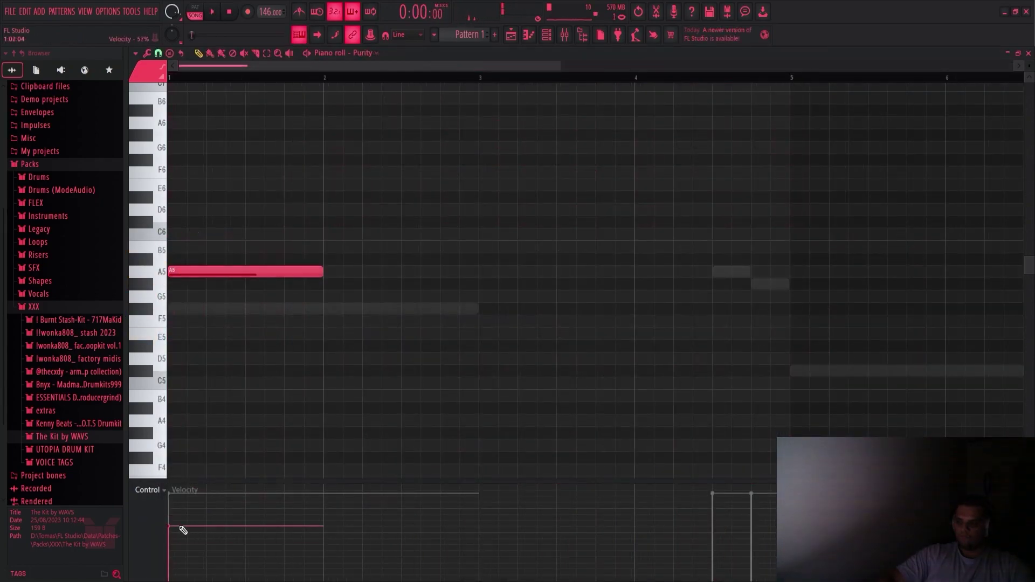
Add a one-bar G#5 note after the A5 in the Purity piano roll and duplicate the two-note phrase to fill eight bars
key("space")
left_click(324, 283)
scroll(323, 281, "down", 2)
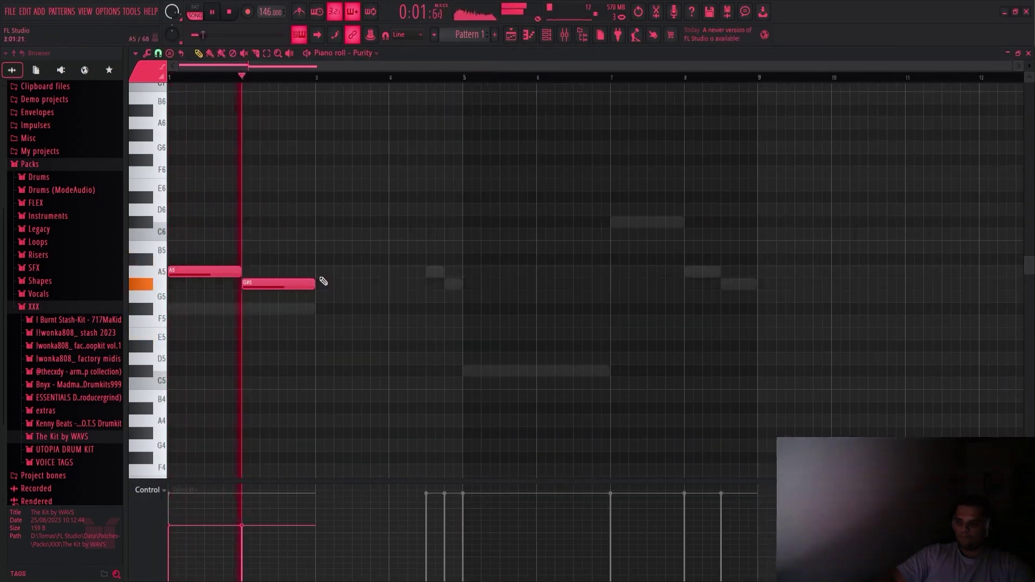
key("ctrl+b")
key("ctrl+b")
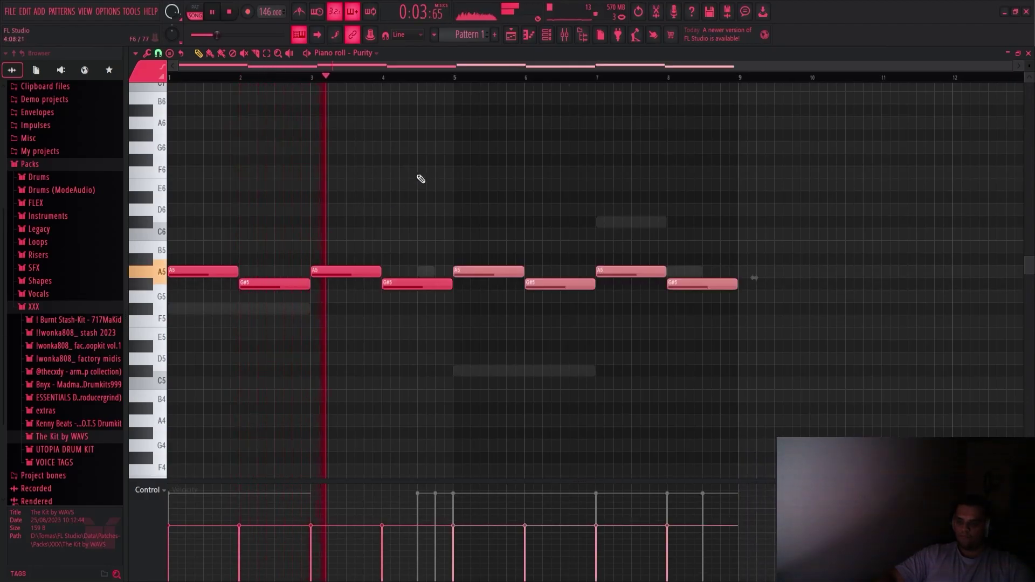
left_click(444, 173)
Open the Purity instrument from the channel rack for a check and return to its piano roll
left_click(564, 34)
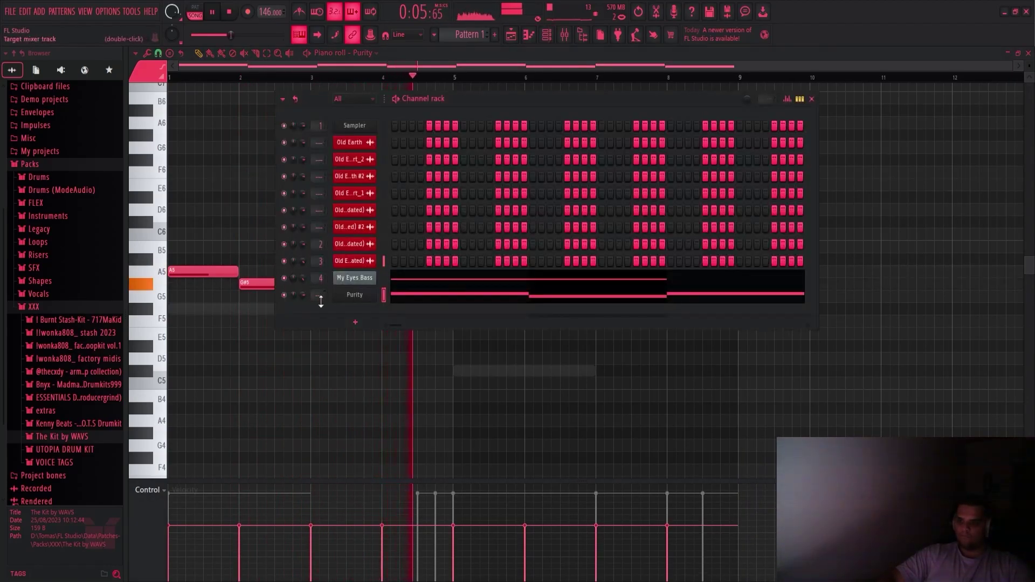
left_click(354, 294)
left_click(613, 138)
left_click(811, 99)
Transpose the four Purity notes in bars 5 to 8 down five semitones to E5 and D#5, and play the pattern
key("space")
left_click_drag(908, 351, 501, 215)
key("Down")
key("Down")
key("Down")
key("Down")
key("Down")
key("space")
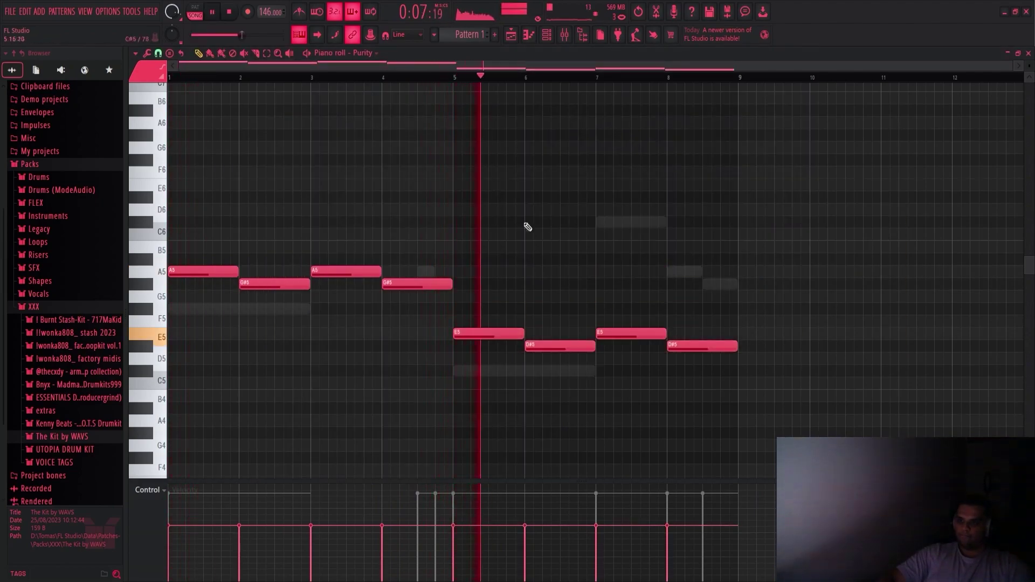
Adjust the Purity channel's volume and add Portal to mixer insert 5 with the ECHO TOYS preset at 44% dry/wet
left_click(546, 36)
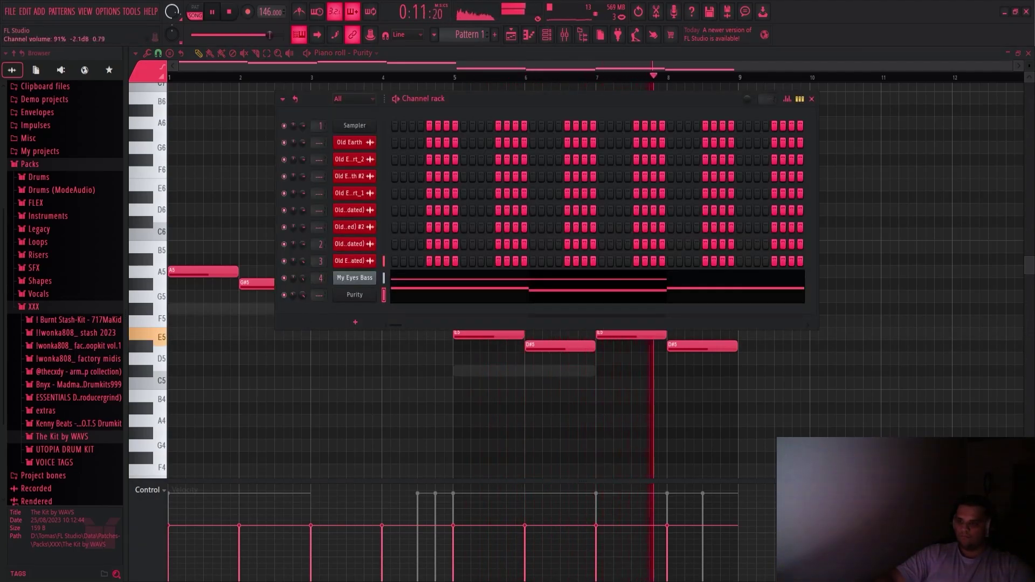
scroll(312, 295, "up", 3)
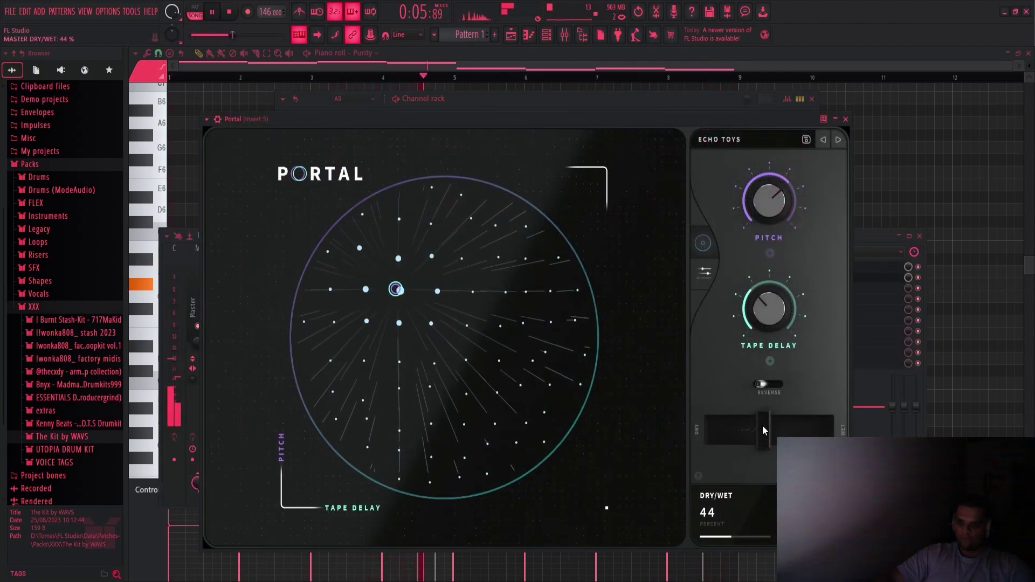
left_click(846, 120)
Add Fruity parametric EQ 2 to insert 5 and move its band 1 to a higher frequency with slightly lower gain
left_click(660, 84)
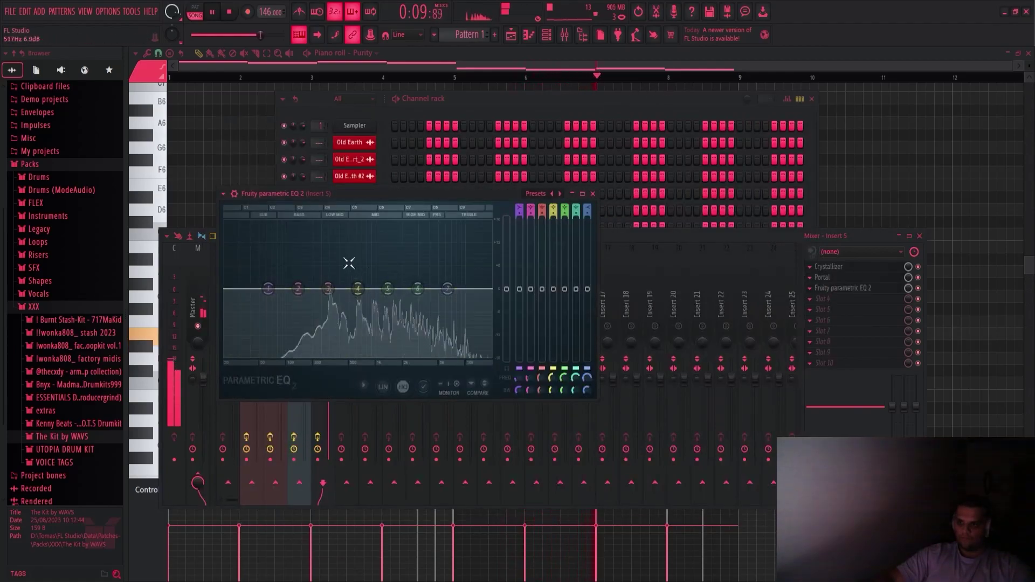
left_click_drag(268, 289, 307, 302)
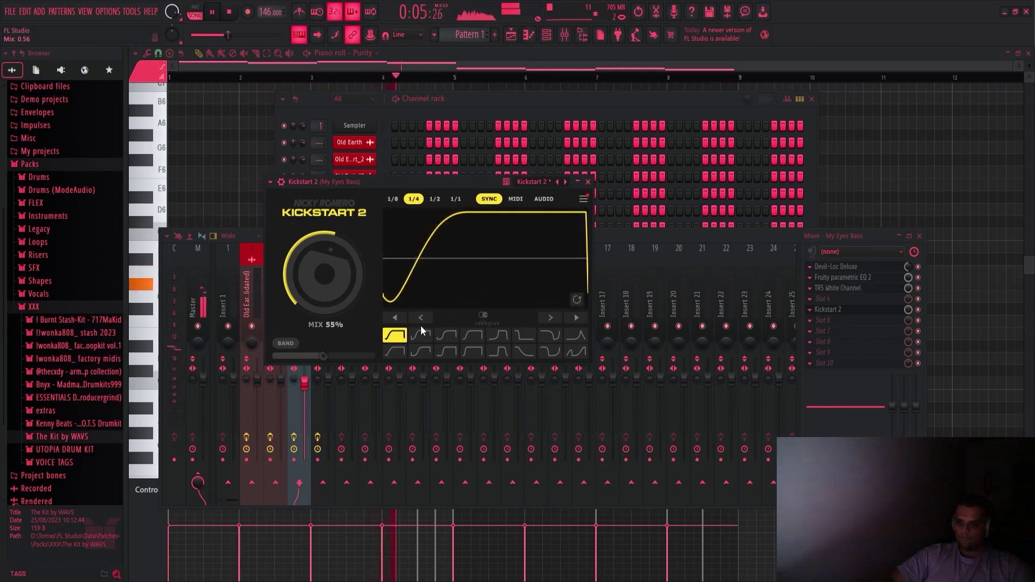
Select the first second-row curve in Kickstart 2 on the My Eyes Bass track, keeping the 1/4 rate and 55% mix, and open the piano roll
left_click(396, 352)
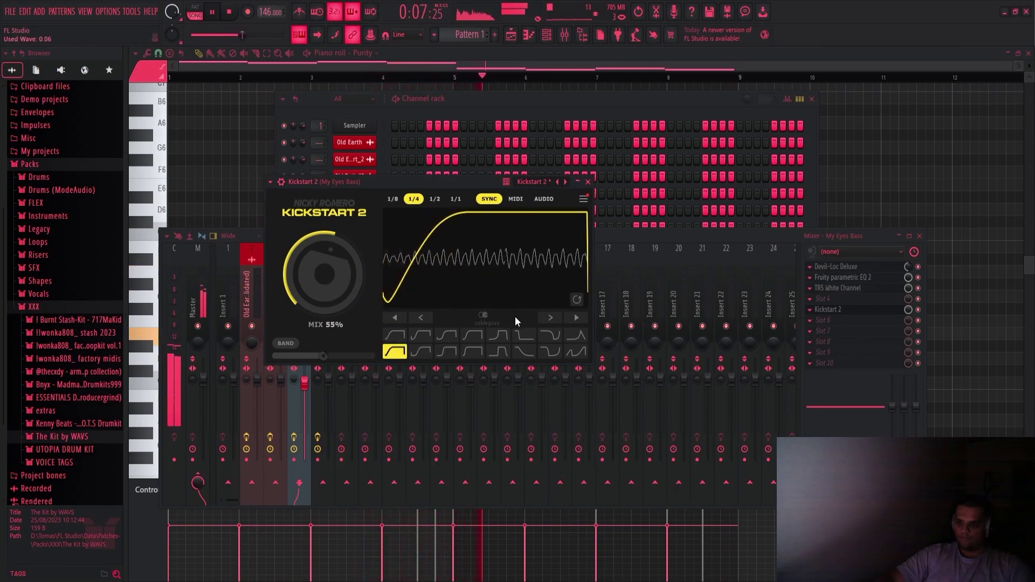
left_click(588, 182)
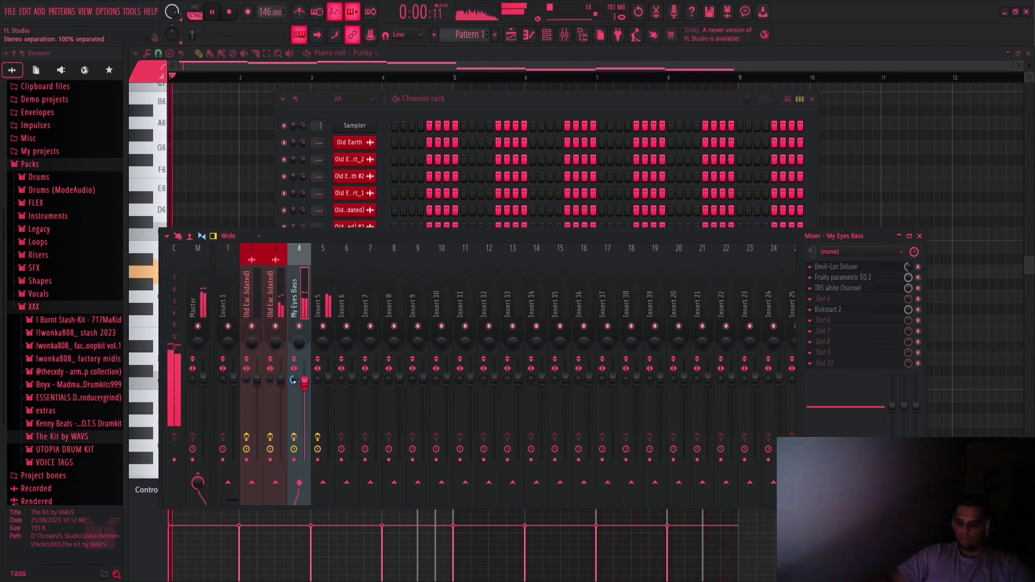
key("F7")
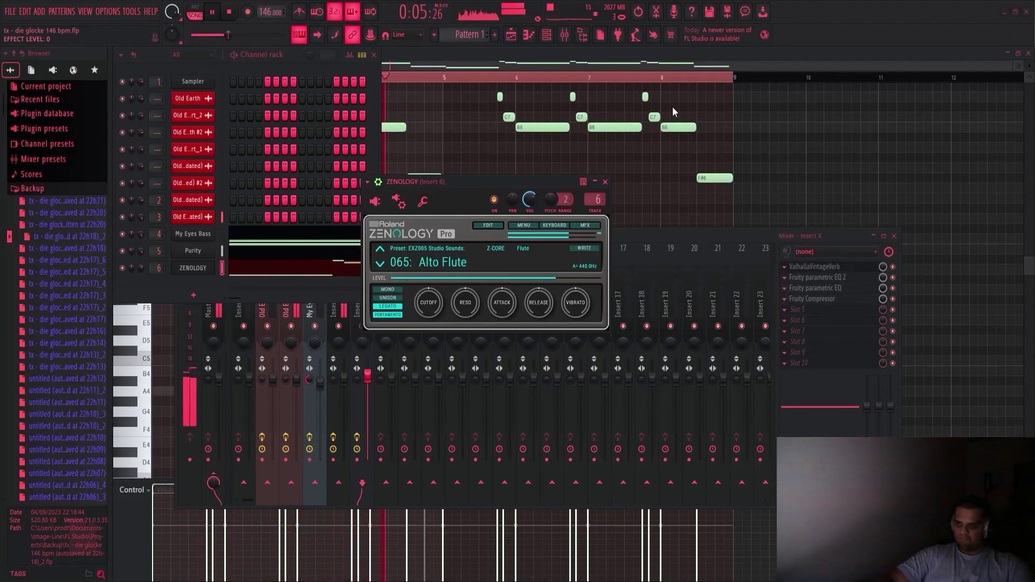
Transpose all of the ZENOLOGY flute notes down one octave and bring up the mixer
key("F7")
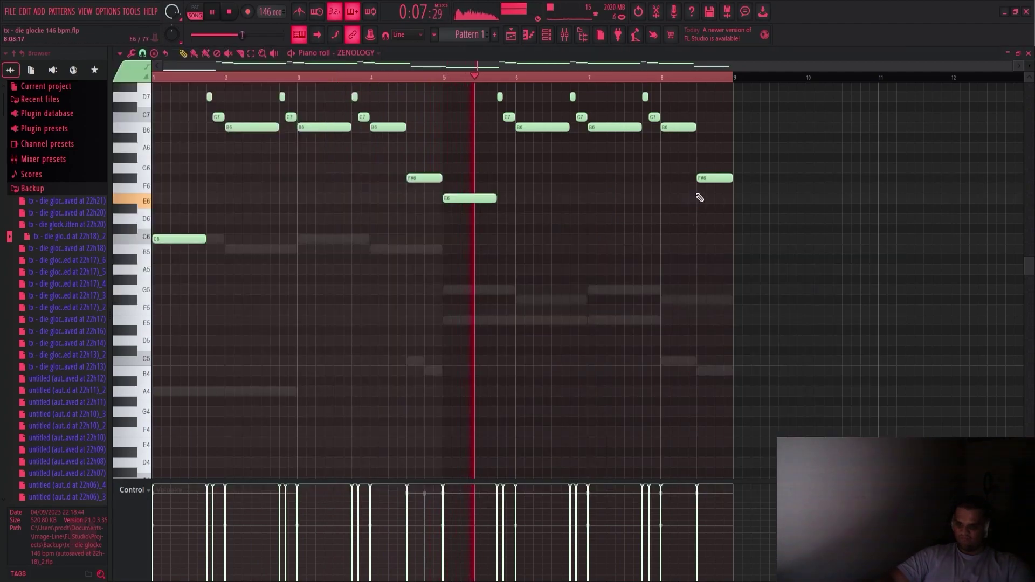
scroll(695, 196, "up", 4)
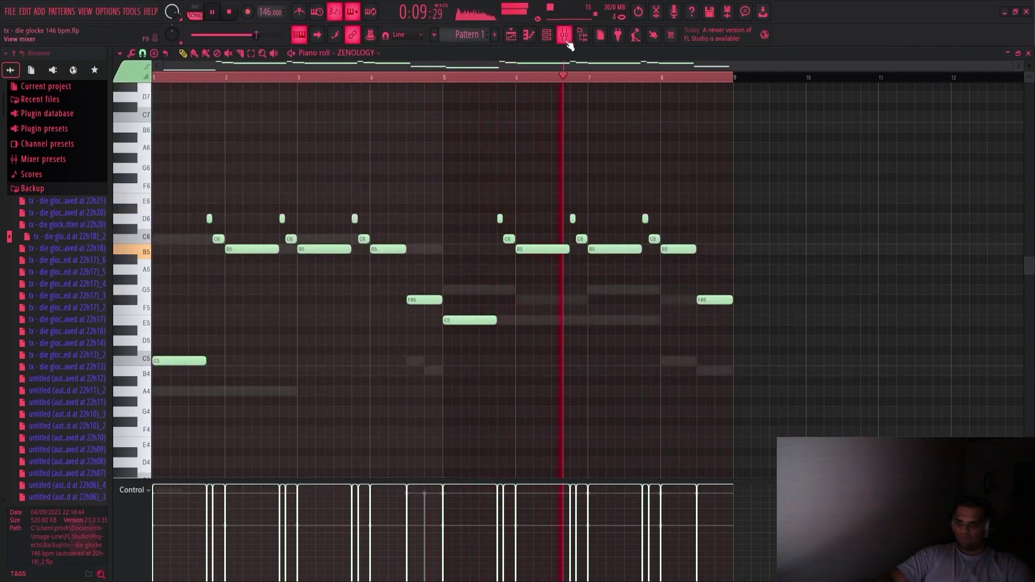
left_click(564, 35)
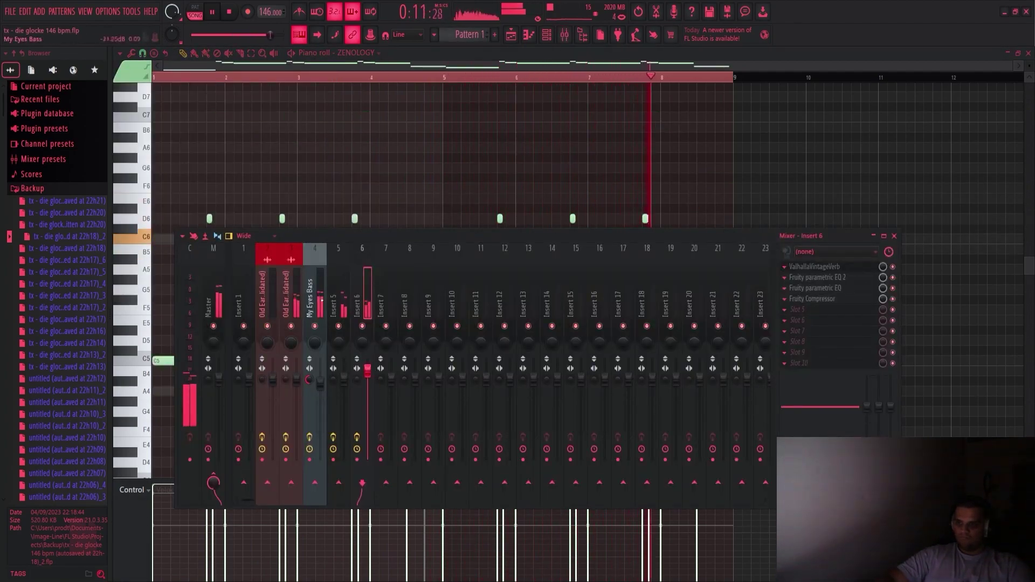
Bring up the playlist and check the Fruity parametric EQ 2 curve on the Purity (consolidated) mixer track
key("F9")
key("F5")
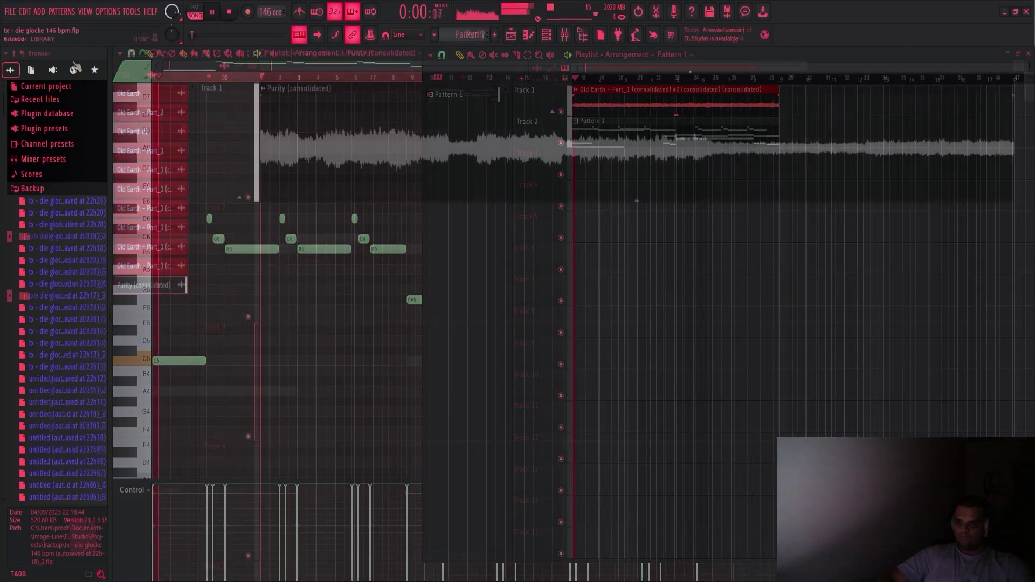
key("F9")
left_click(830, 266)
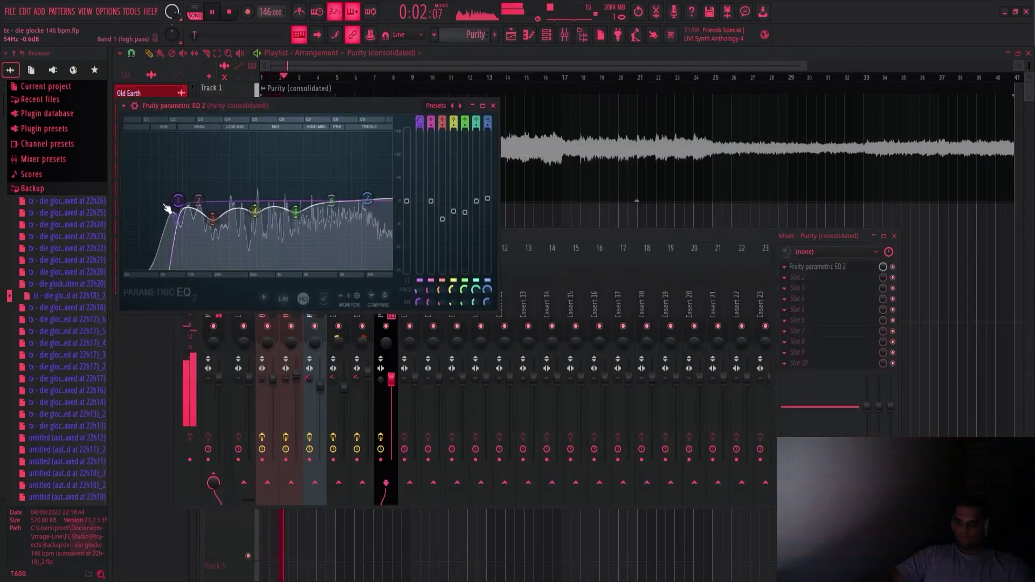
left_click(1004, 326)
Place an eight-bar Pattern 5 clip at the start of Track 2, repeat it four times up to bar 41, and open the pattern
scroll(600, 293, "down", 3)
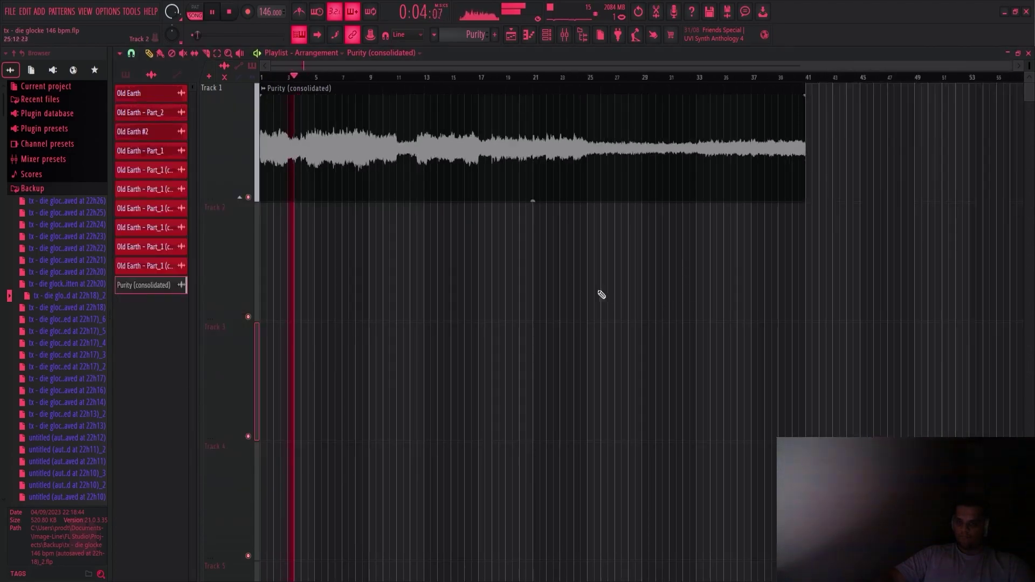
scroll(544, 269, "down", 4)
scroll(475, 34, "down", 2)
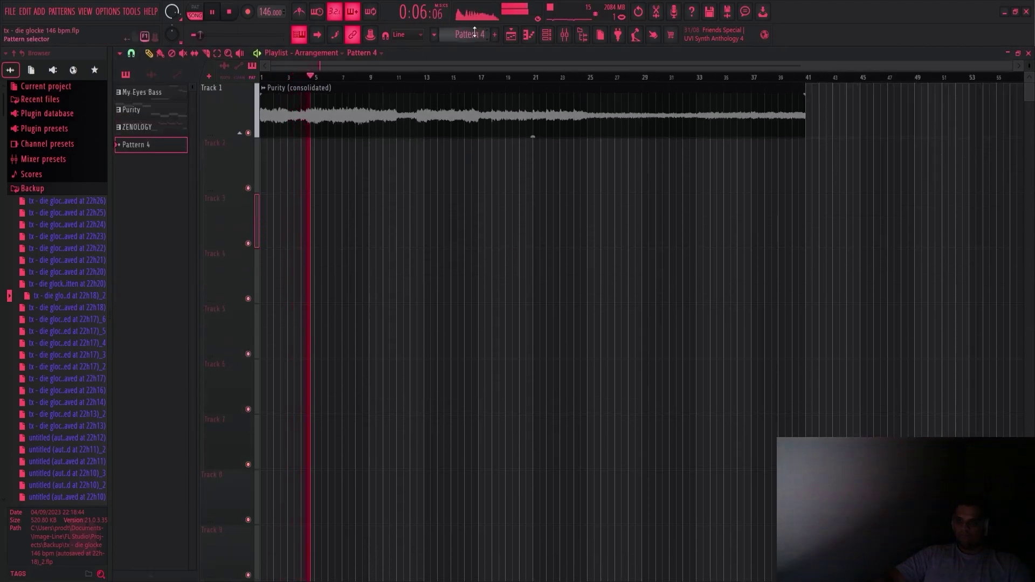
left_click(273, 161)
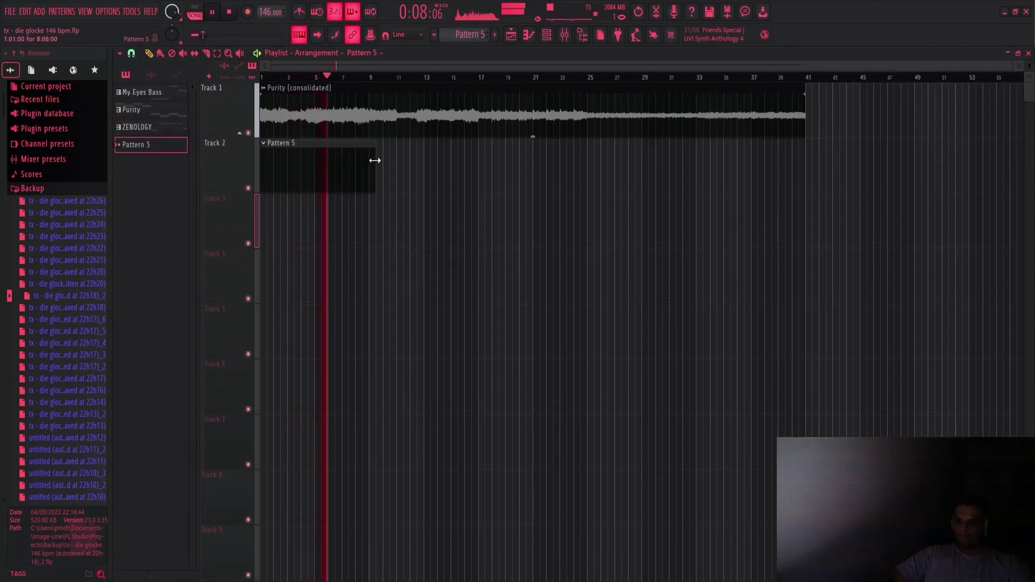
key("ctrl+b")
key("ctrl+b")
key("ctrl+b")
key("ctrl+b")
left_click(334, 154)
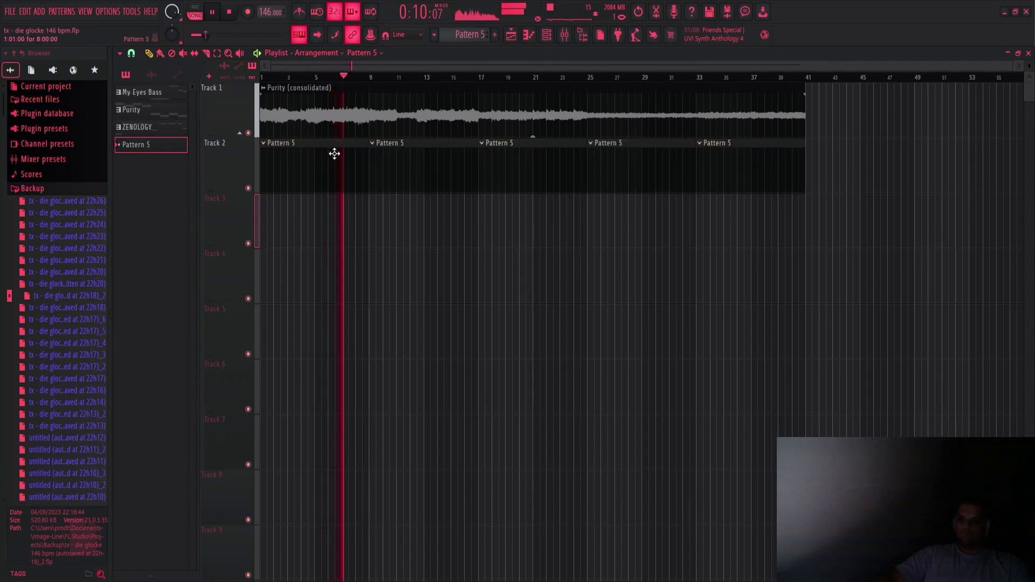
double_click(335, 153)
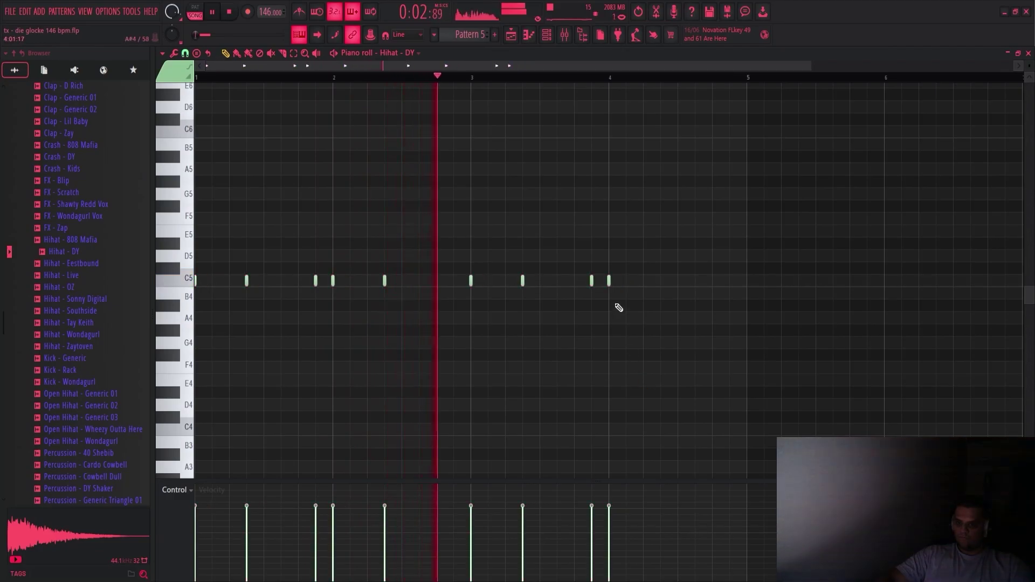
Add four C5 Hihat - DY hits after the start of bar 4, with closely following doubles for the last three
scroll(654, 318, "down", 2)
scroll(522, 320, "up", 3)
left_click(567, 280)
left_click(615, 280)
left_click(639, 280)
left_click(663, 281)
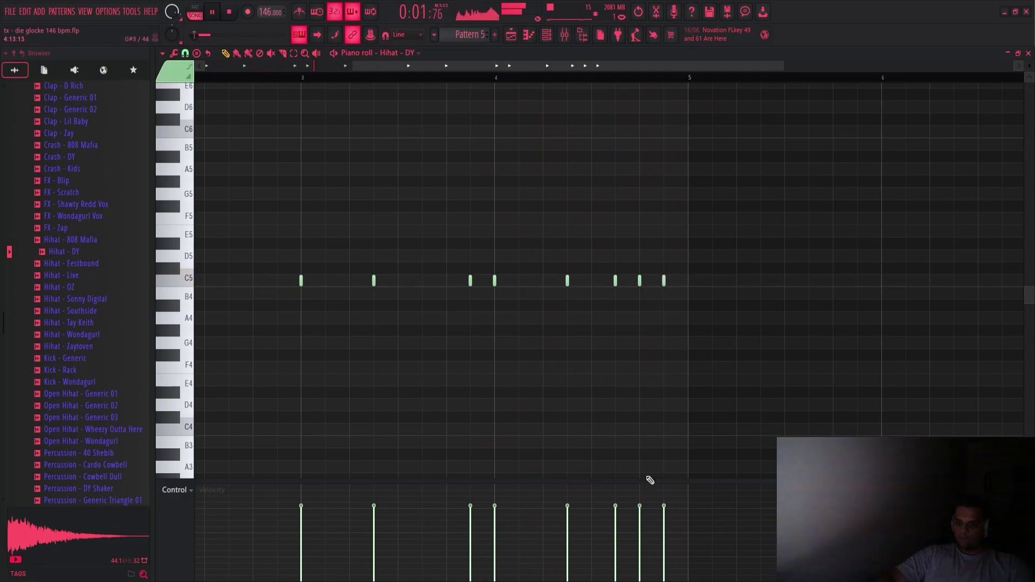
left_click(627, 280)
scroll(627, 281, "up", 2)
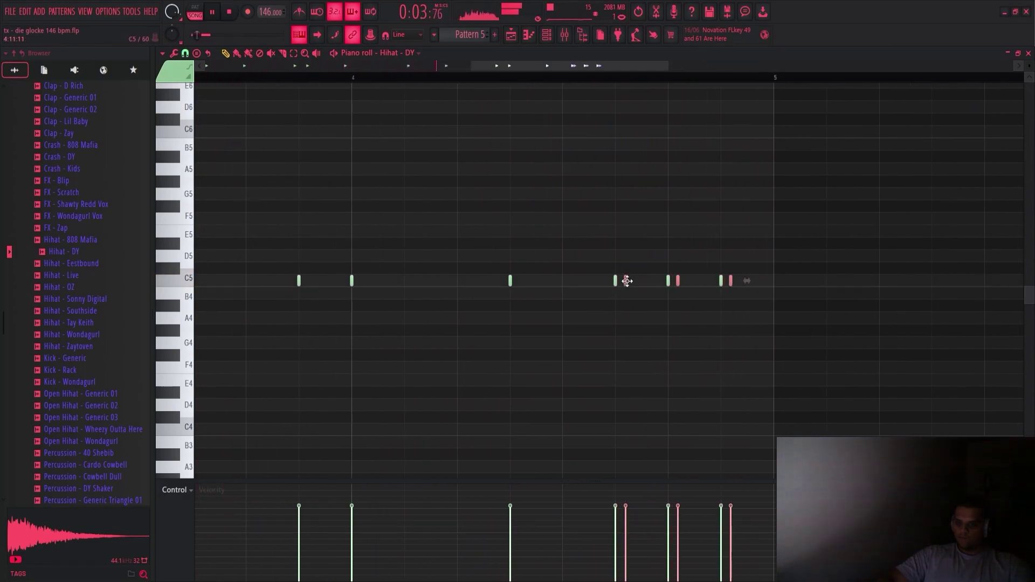
Audition the Sonny Digital, OZ and Live hi-hat samples and their neighbours in the browser
key("F6")
left_click(81, 298)
left_click(80, 287)
left_click(80, 275)
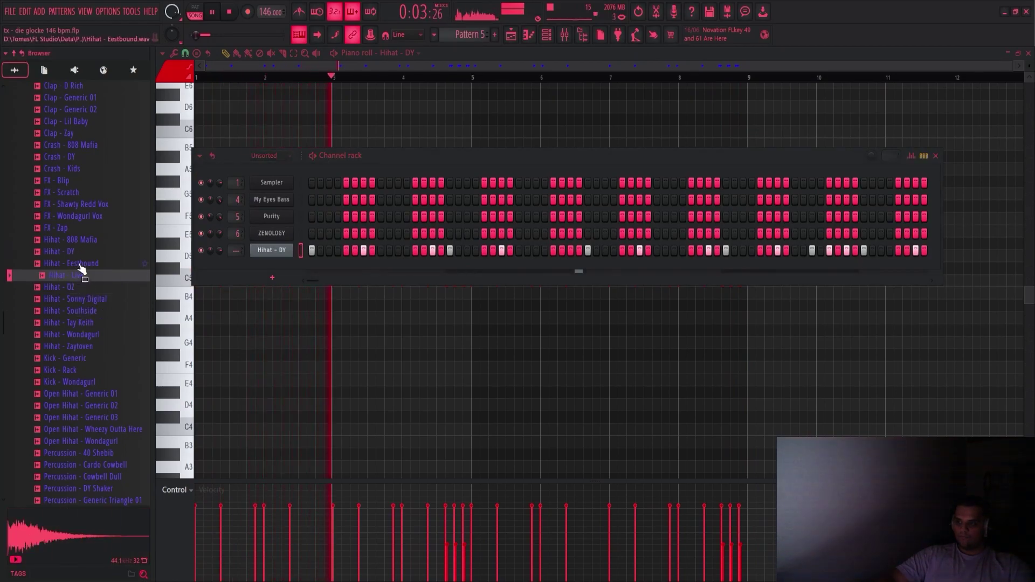
left_click(79, 267)
left_click(76, 287)
key("space")
left_click(74, 299)
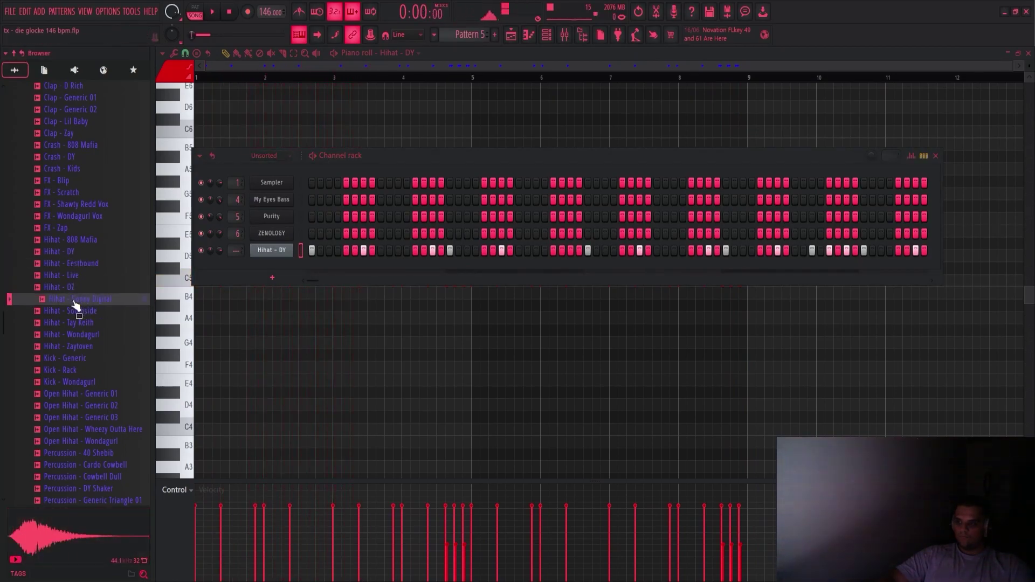
Add Hihat - Sonny Digital as a channel and place hits on every eighth step starting from step 5
left_click_drag(76, 305, 272, 268)
left_click(487, 135)
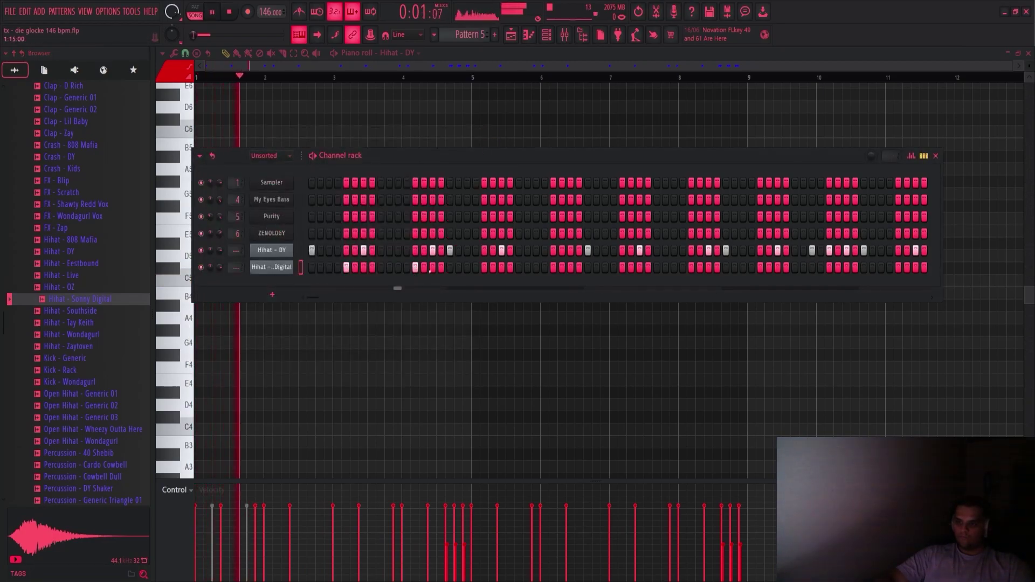
left_click(553, 268)
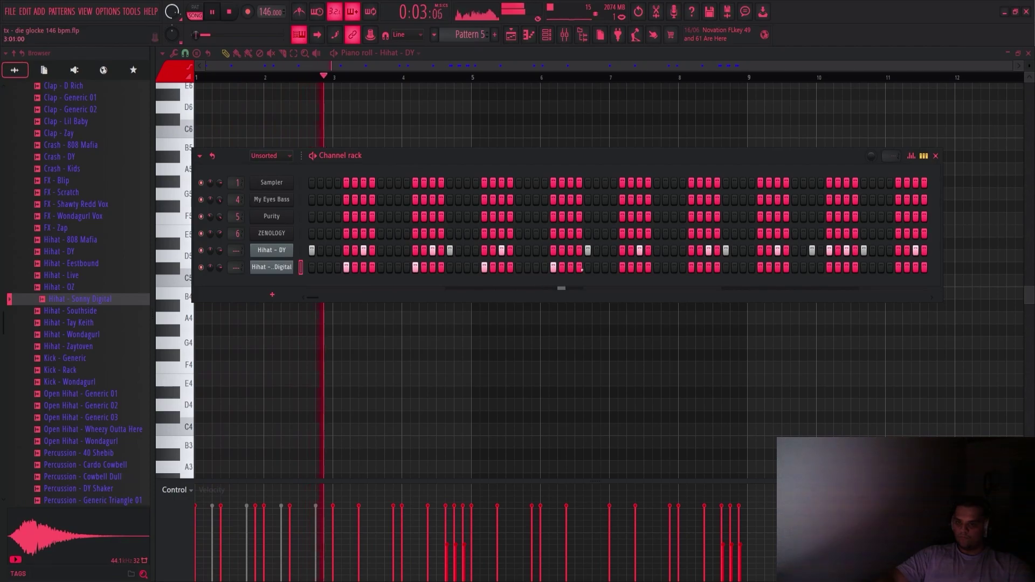
Add Open Hihat - Generic 03 as a channel with hits on the first step of bars 1 and 5
scroll(81, 377, "down", 2)
left_click_drag(81, 346, 316, 283)
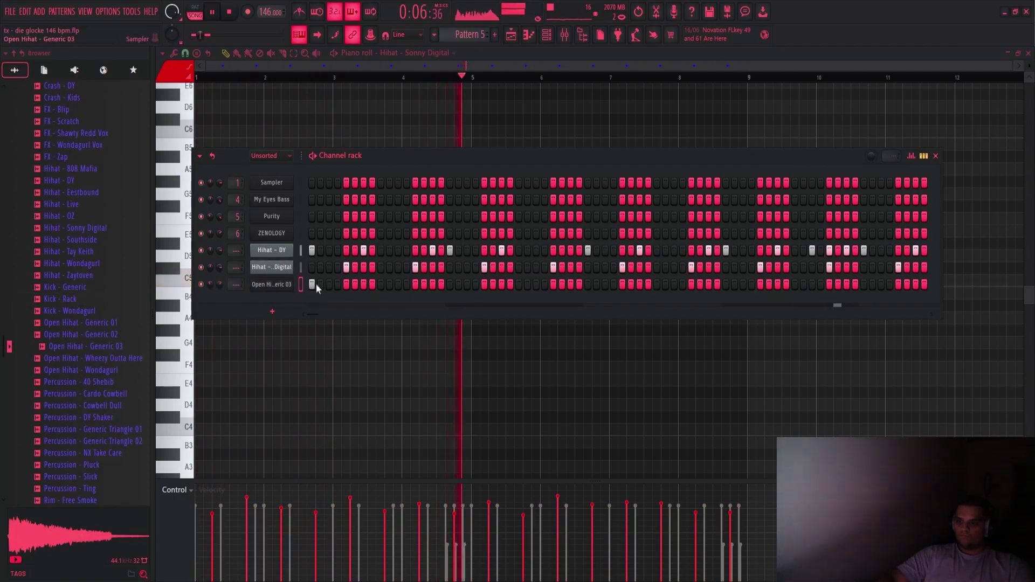
key("F6")
key("F6")
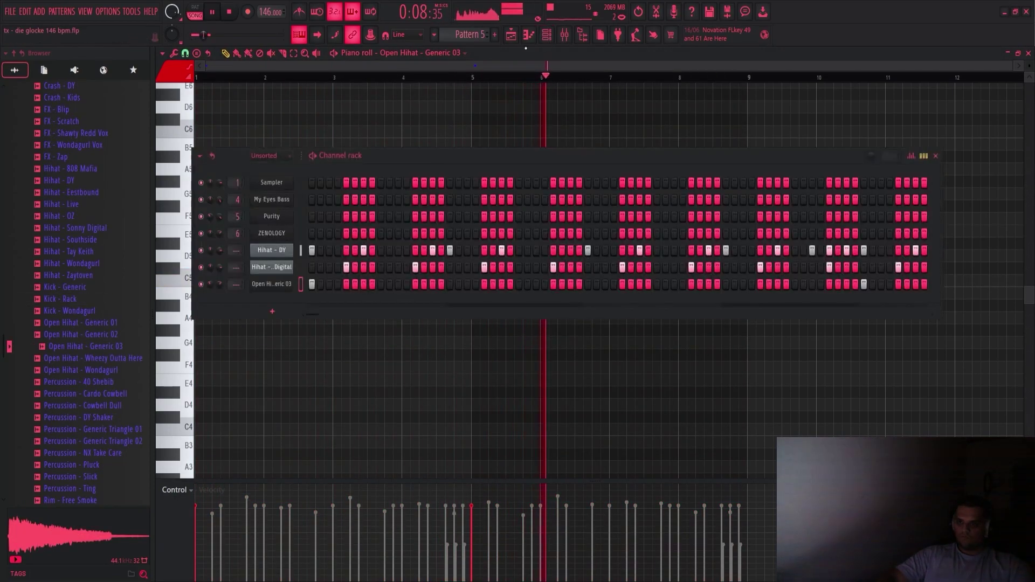
Audition the samples listed after Open Hihat - Generic 03, through Percussion - 40 Shebib
key("Down")
key("Down")
key("Down")
key("Down")
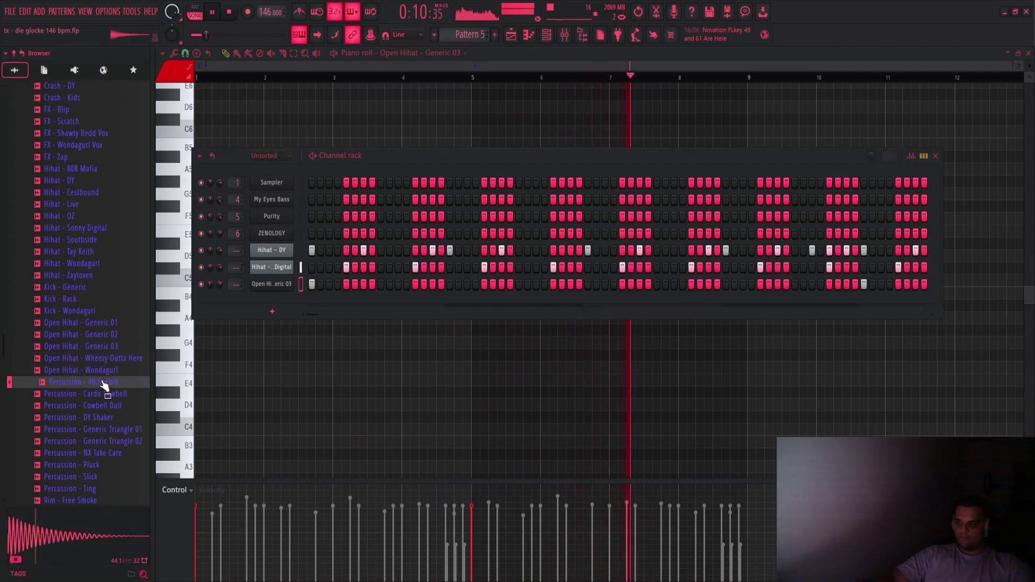
left_click(105, 383)
Add Open Hihat - Generic 01 as a channel with hits on beat 3 of bars 1 to 3 and 5 to 7
left_click_drag(102, 322, 332, 304)
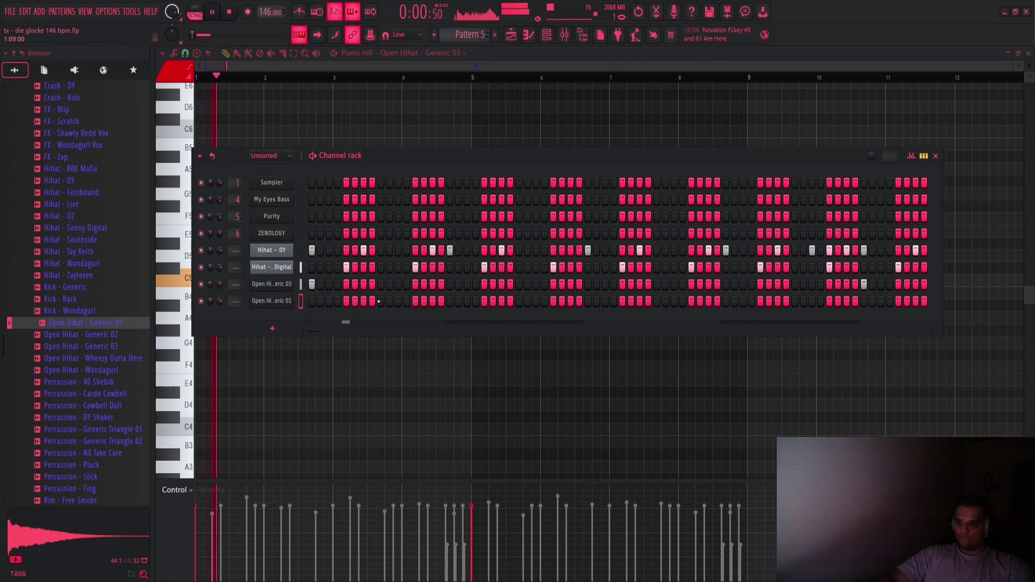
left_click(380, 301)
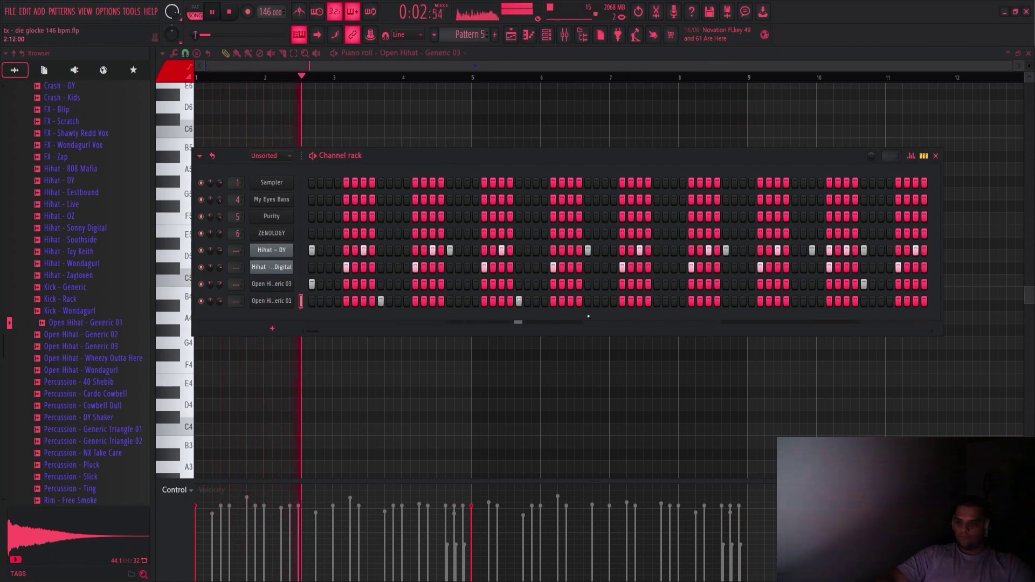
left_click(271, 302)
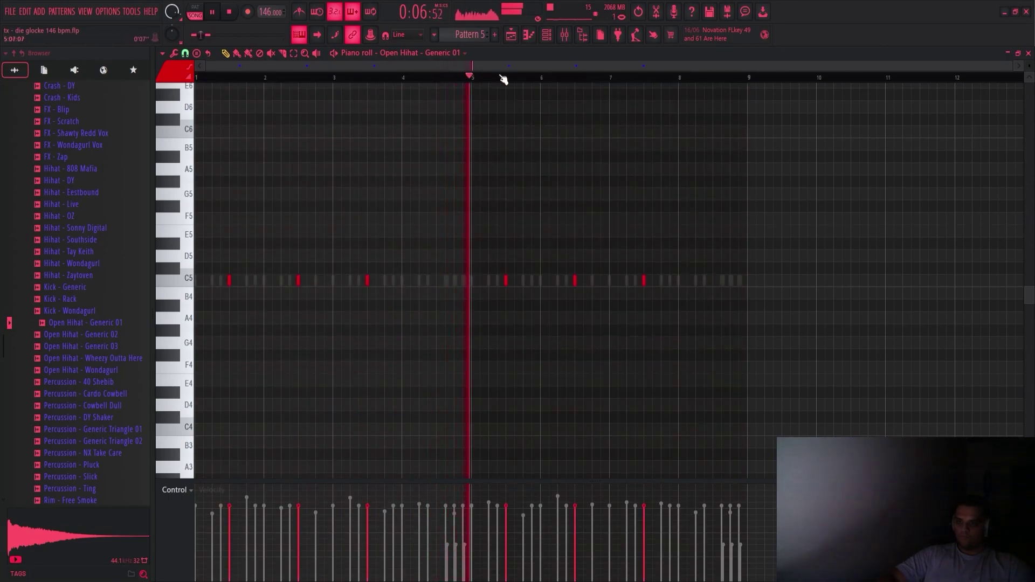
Add Hihat - Southside as a channel and write its short pitched rolls, including repeated C5 hits at the start of bar 5
key("F6")
scroll(108, 415, "down", 4)
left_click_drag(113, 300, 84, 398)
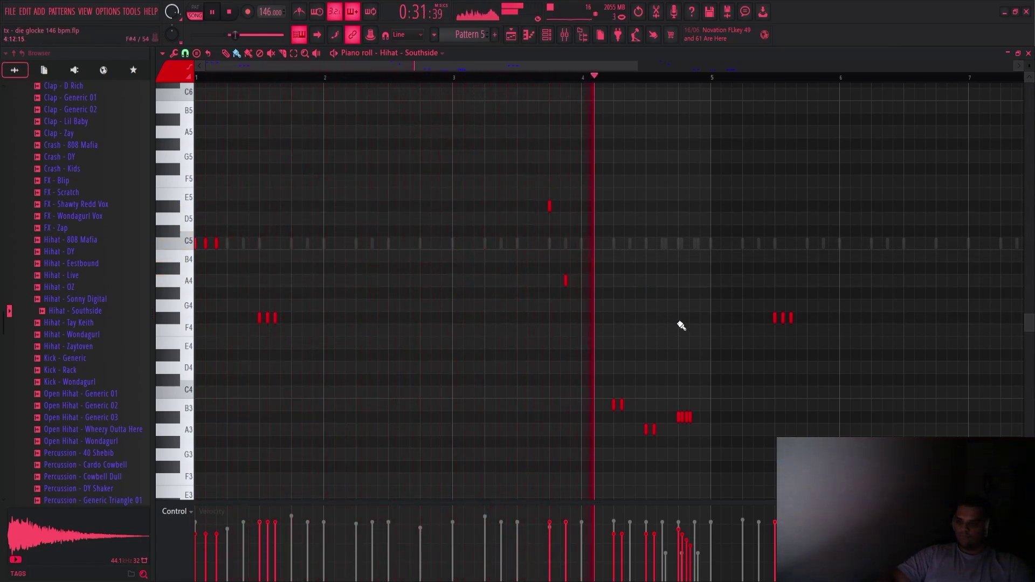
left_click(700, 305)
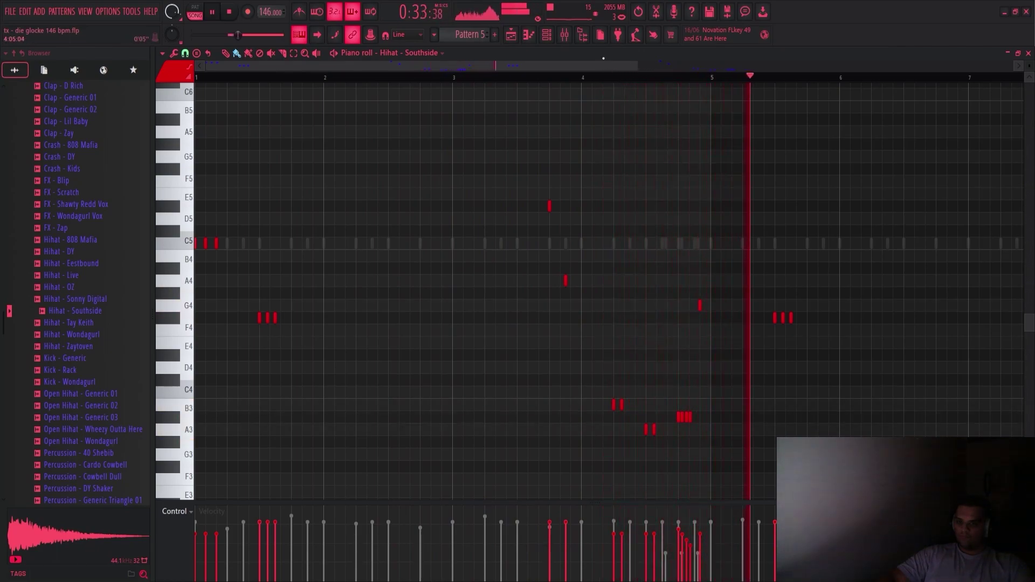
left_click_drag(715, 244, 742, 244)
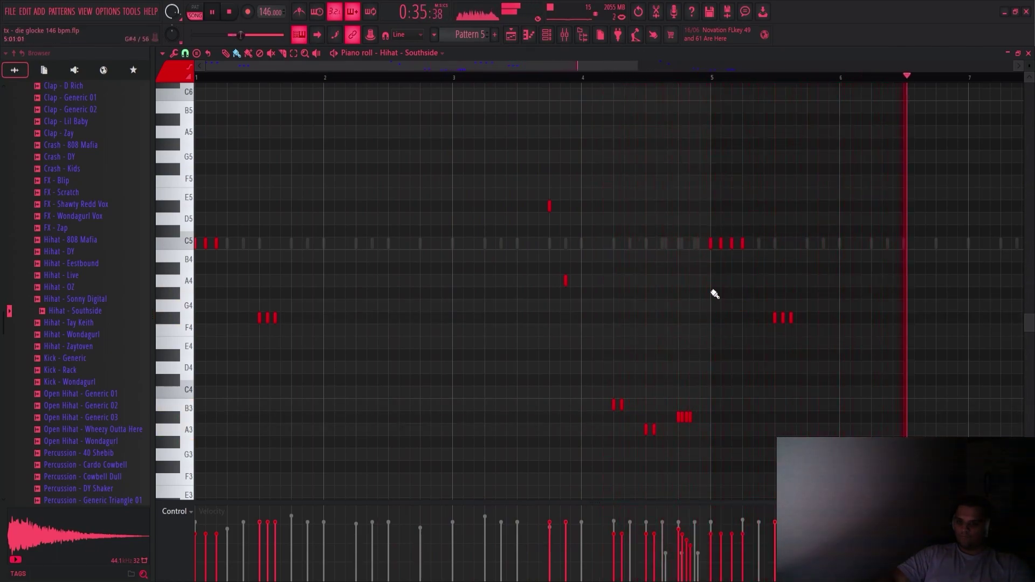
scroll(741, 280, "down", 1)
scroll(671, 305, "down", 3)
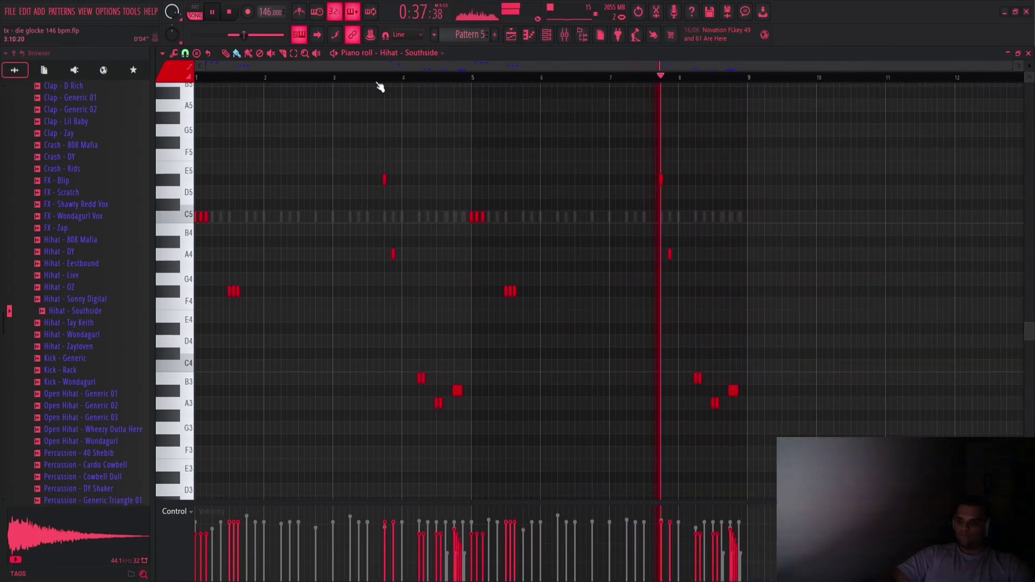
Replace the rim channel's sample with Clap - Generic 01 and check its sampler settings
left_click(546, 35)
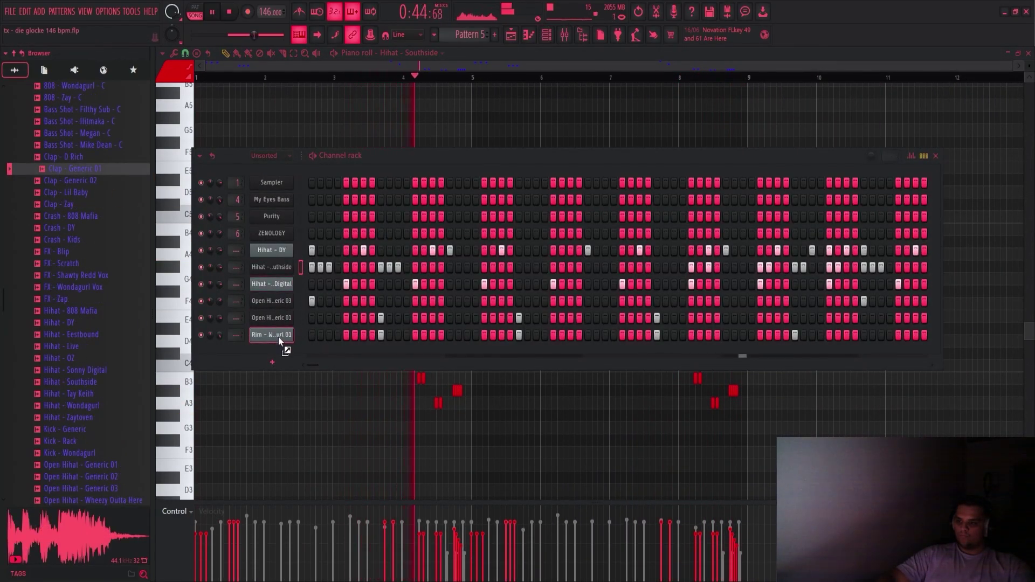
left_click_drag(279, 341, 279, 341)
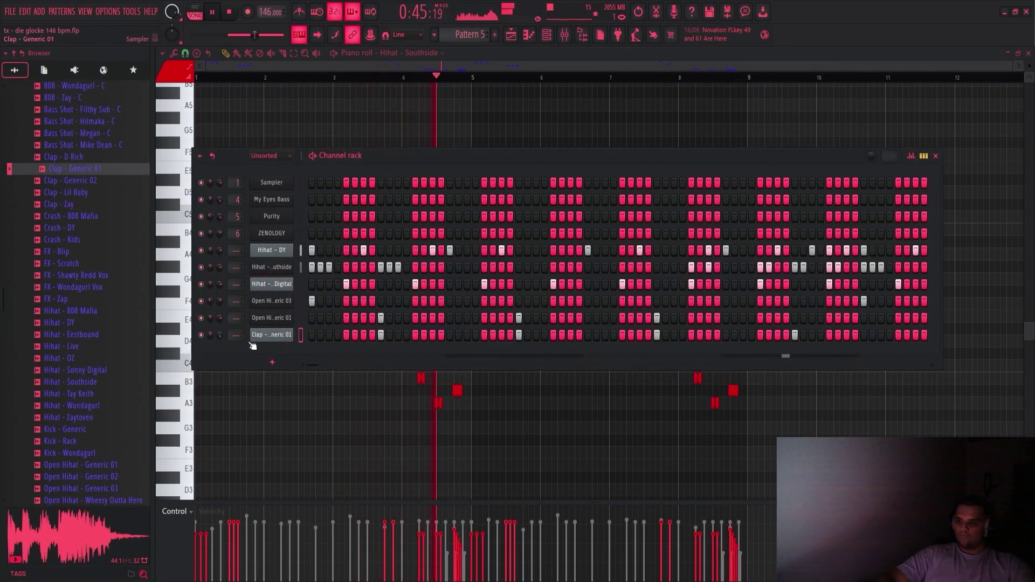
left_click(272, 334)
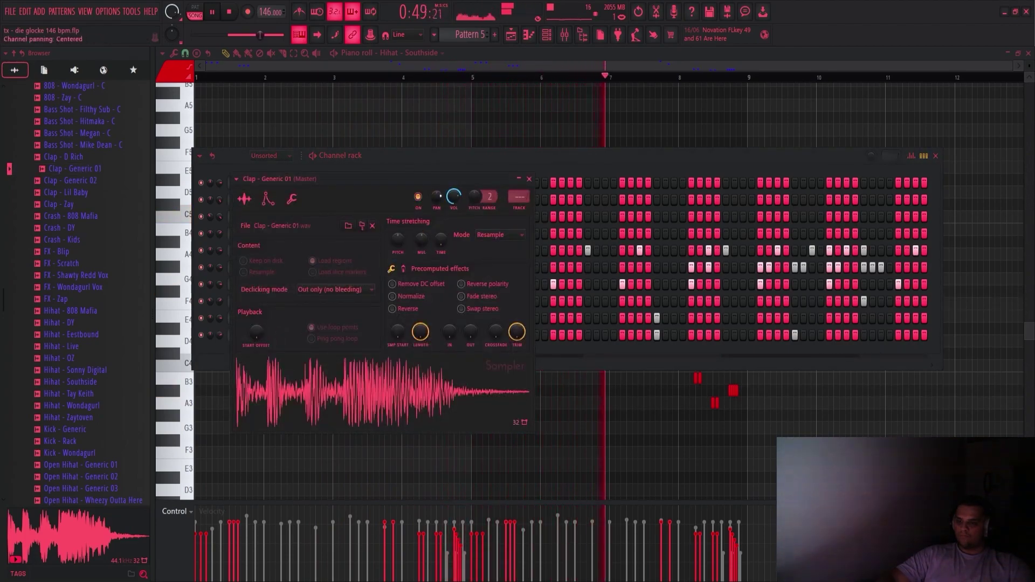
left_click(528, 178)
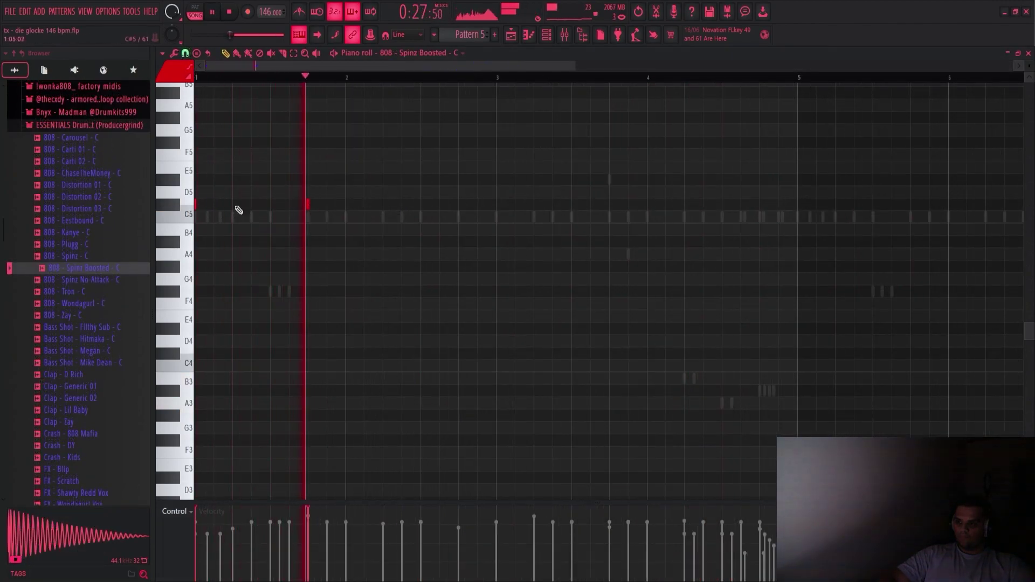
Place C#5 hits for the 808 - Spinz Boosted channel on the four beats of bar 3 and on into bar 4
left_click(496, 204)
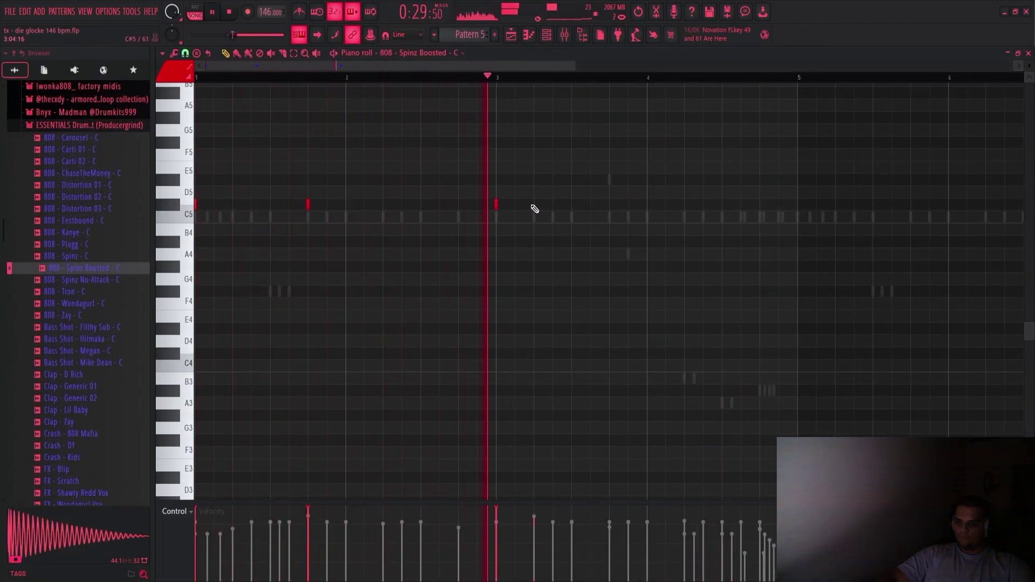
left_click(534, 204)
left_click(571, 204)
left_click(609, 204)
left_click(682, 204)
left_click(700, 204)
left_click(734, 206)
Place G#5 808 hits late in bar 5 and in the first half of bar 7, plus D#5 hits in bar 8
scroll(735, 208, "down", 3, "ctrl")
scroll(735, 208, "up", 3)
left_click(561, 247)
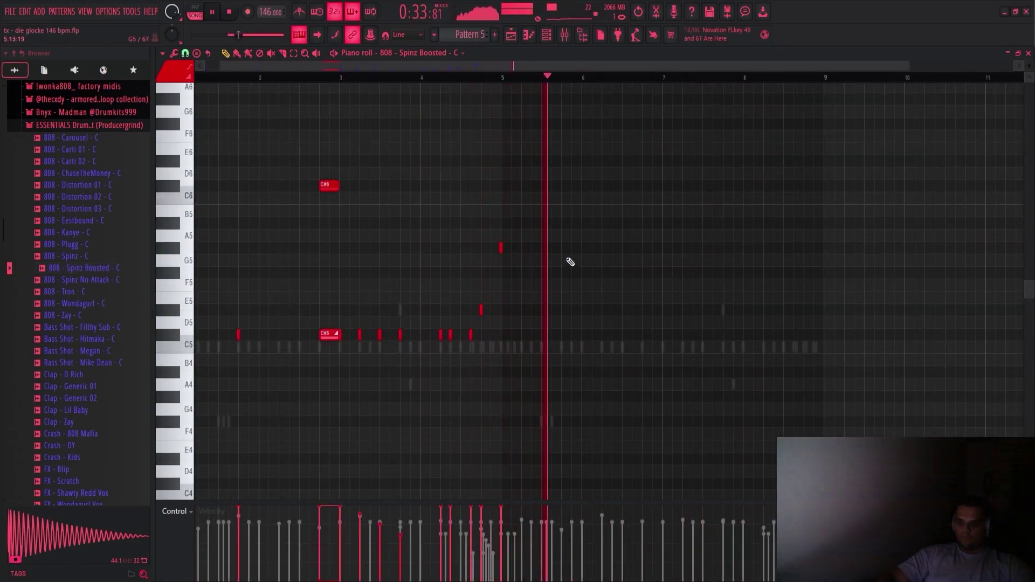
left_click(662, 248)
left_click(672, 247)
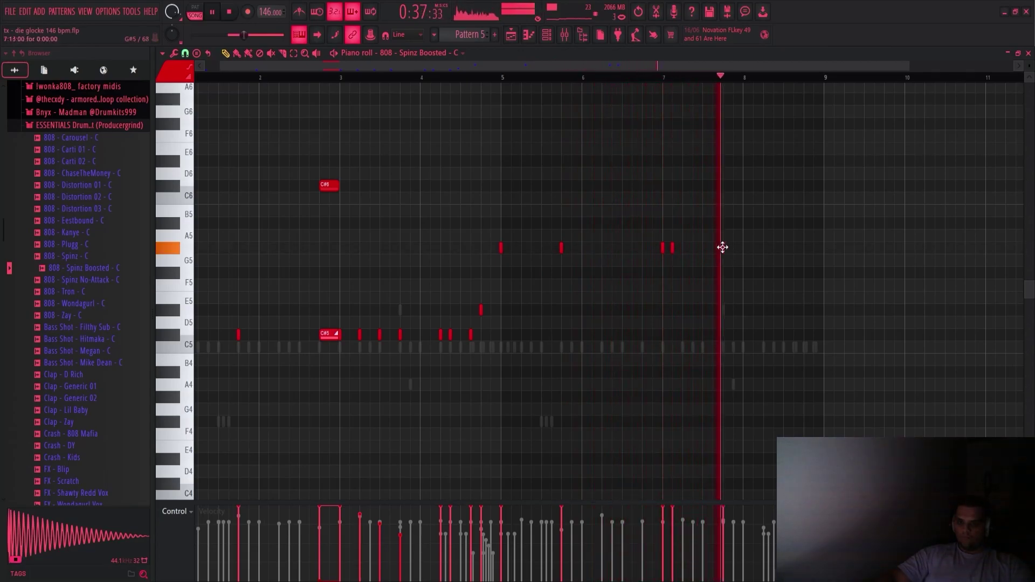
left_click(702, 247)
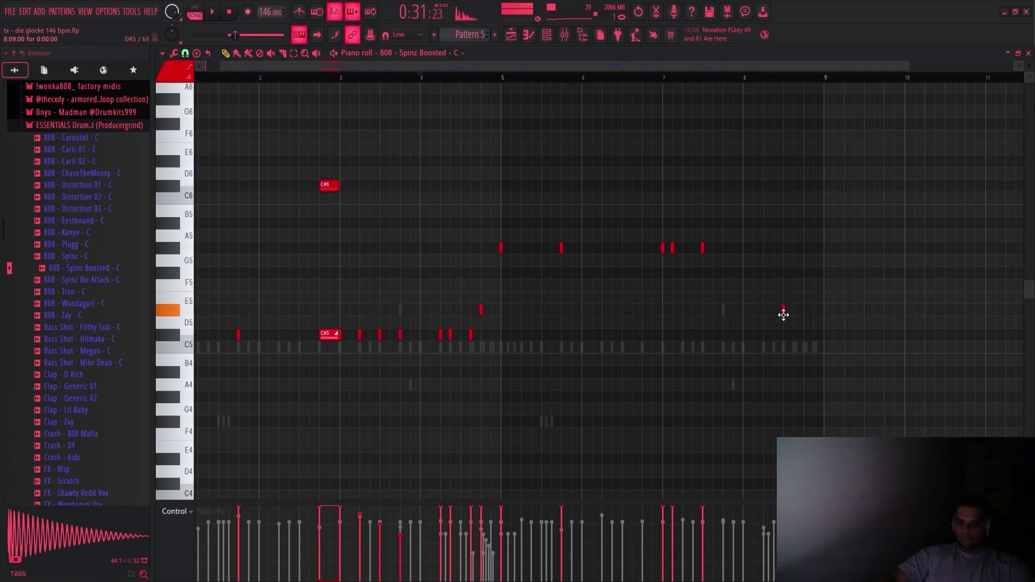
left_click(563, 35)
left_click(524, 397)
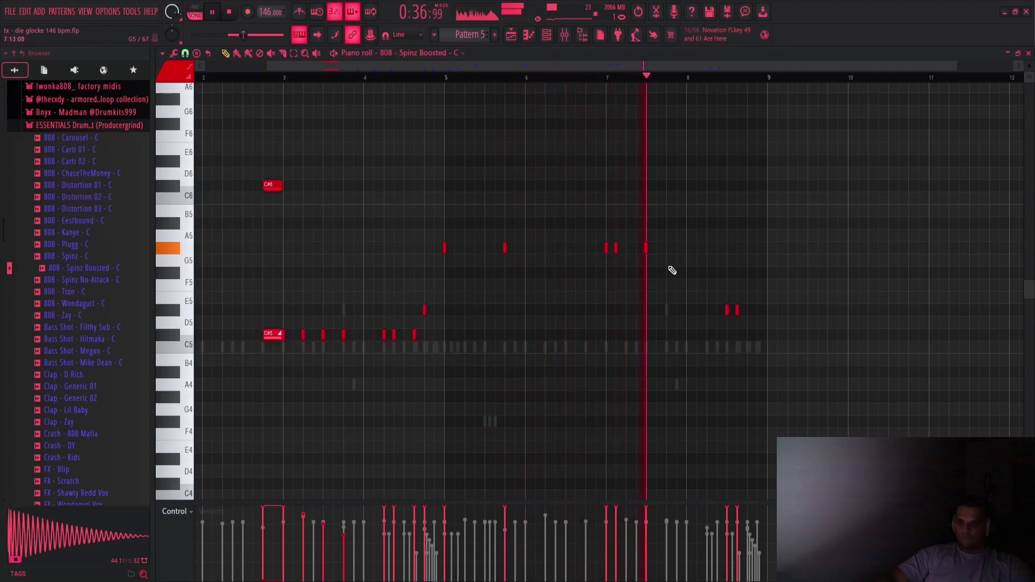
Finish the 808 line with E5 and D#5 hits in the second half of bar 8 and low G#4 hits late in bars 5 and 7
left_click(747, 322)
key("space")
scroll(736, 208, "up", 3)
left_click_drag(686, 202, 756, 256)
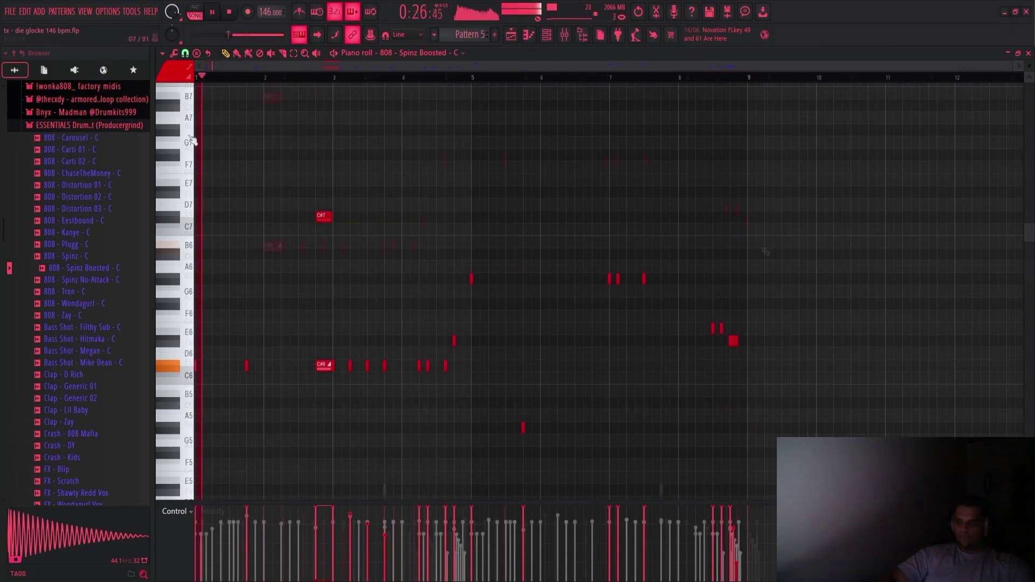
scroll(330, 232, "up", 4)
scroll(331, 233, "down", 1)
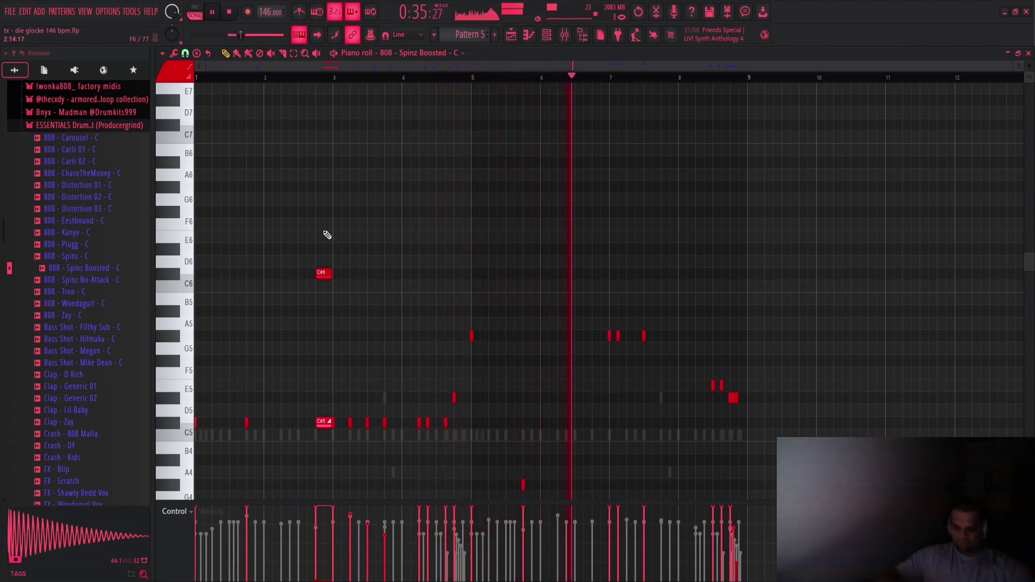
left_click(662, 484)
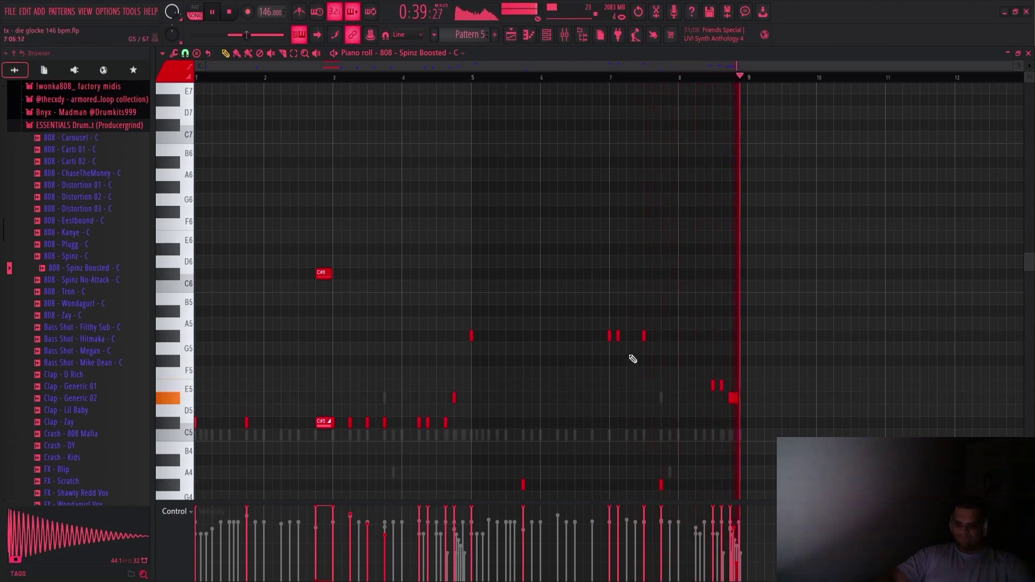
Find Snare - DY in the ESSENTIALS drum kit folder and add it as a new channel below the 808
left_click(546, 34)
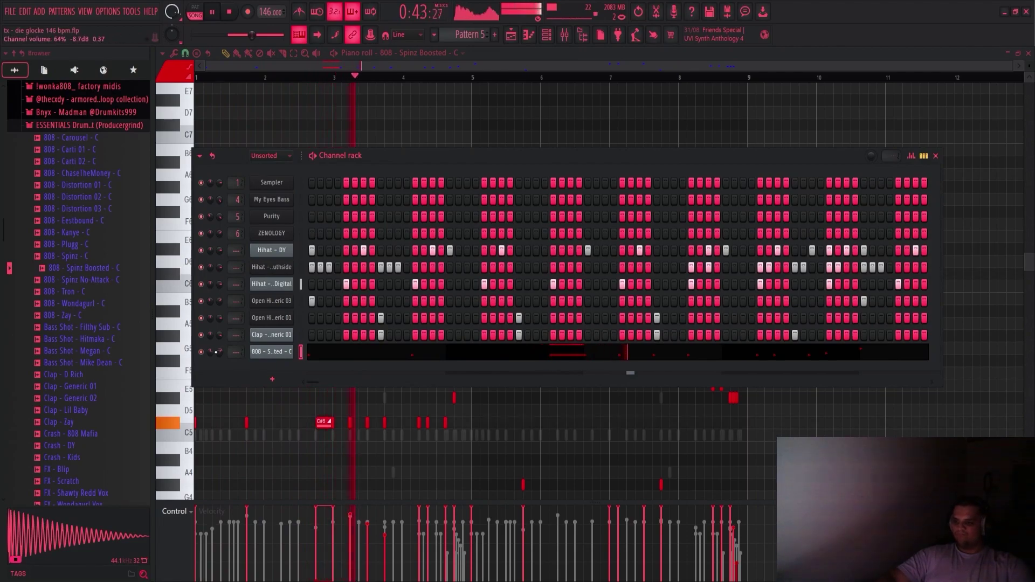
scroll(81, 270, "up", 4)
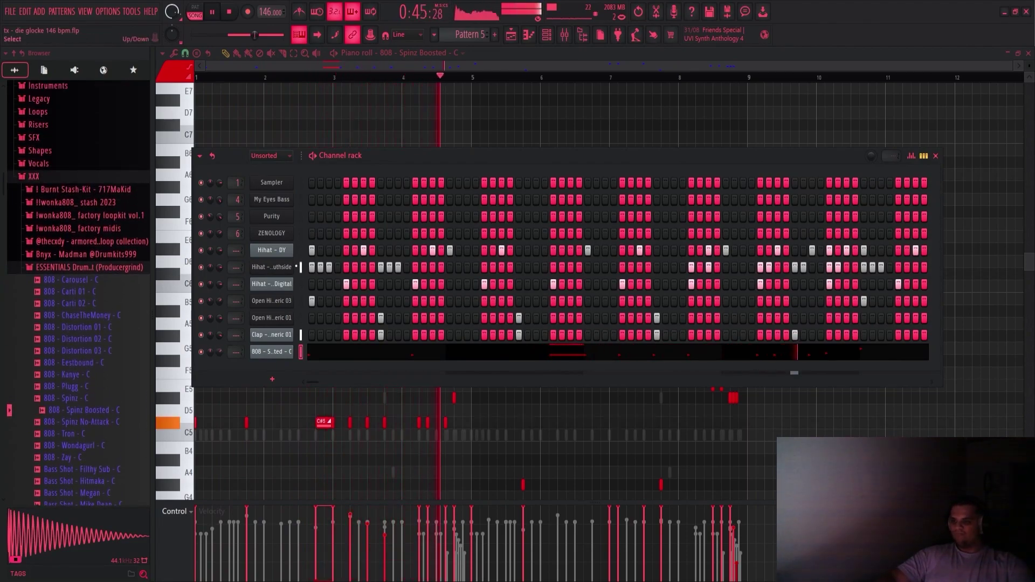
left_click(60, 267)
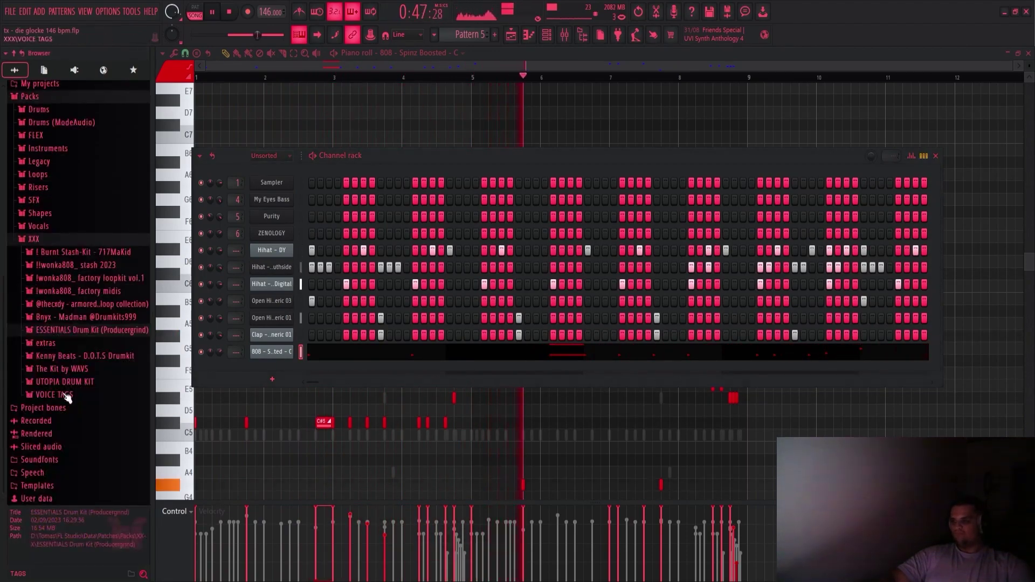
left_click(64, 331)
scroll(76, 388, "down", 8)
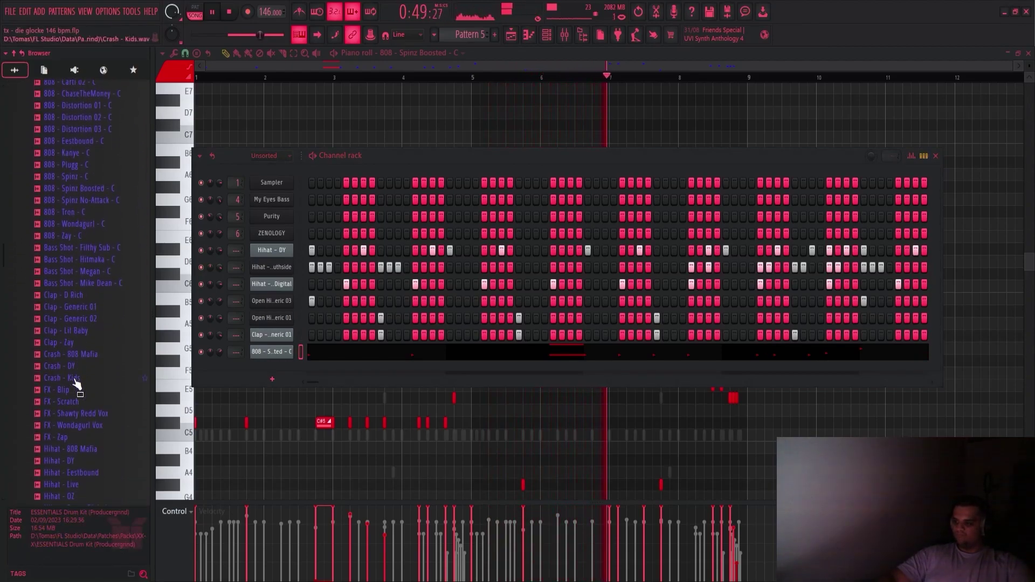
scroll(76, 384, "down", 6)
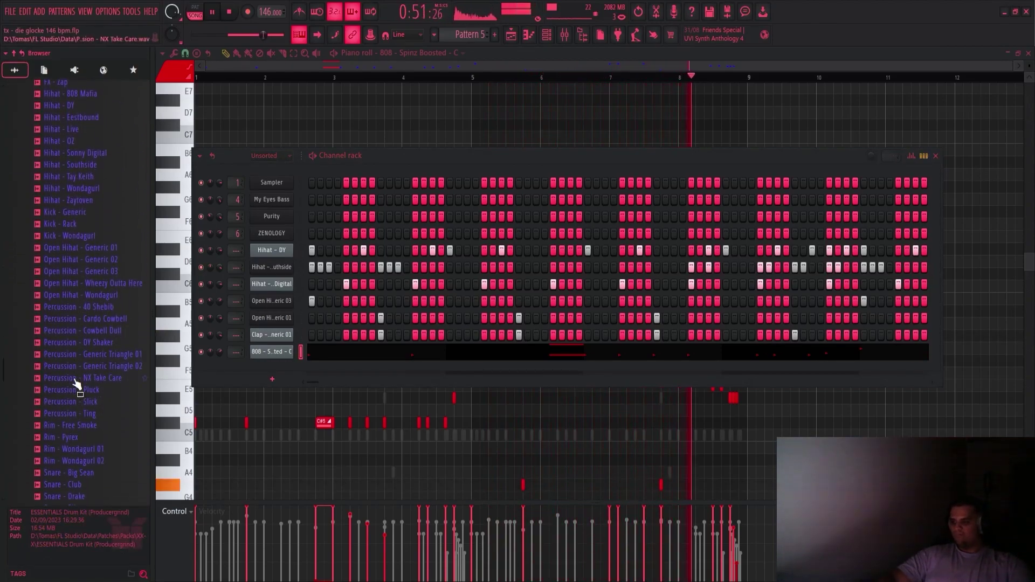
scroll(84, 318, "down", 6)
left_click_drag(60, 298, 272, 368)
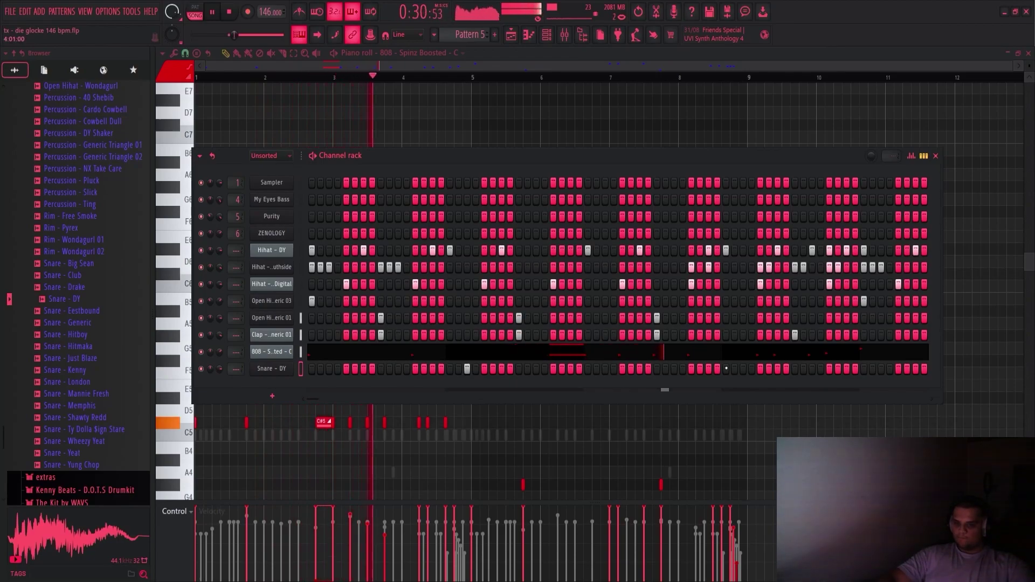
Place C5 hits for Snare - DY just after the start of bars 2, 4, 6 and 8
left_click(279, 366)
left_click(422, 116)
key("ctrl+b")
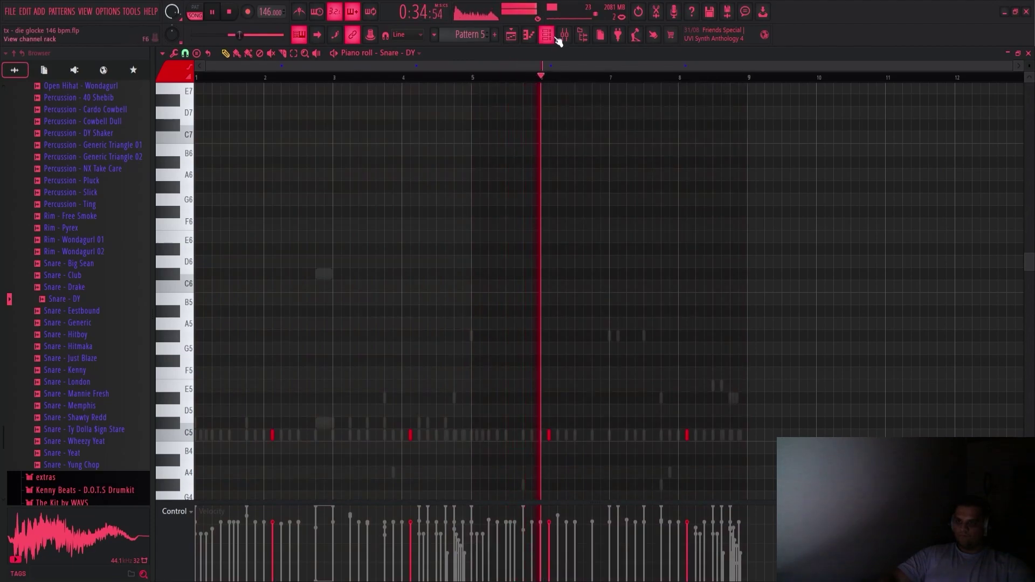
Add the Snare - London sample as a new channel below Snare - DY
left_click(550, 37)
left_click(71, 382)
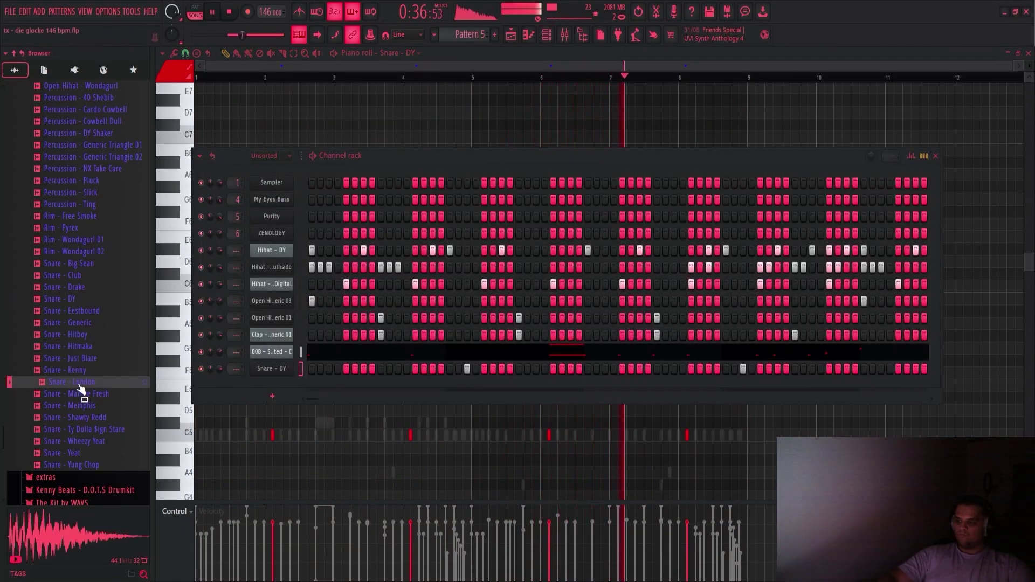
left_click_drag(71, 381, 277, 392)
Write Snare - London notes in bar 8: an early C5 hit, then a closing roll of C5 hits with falling velocities ending on a quiet E4
key("F6")
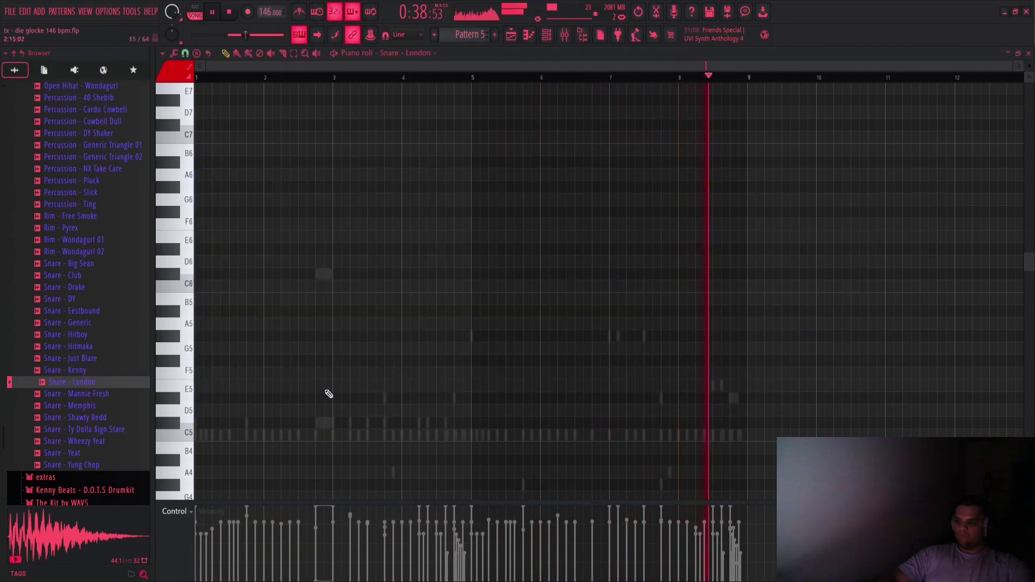
scroll(730, 420, "up", 5)
scroll(754, 437, "up", 1)
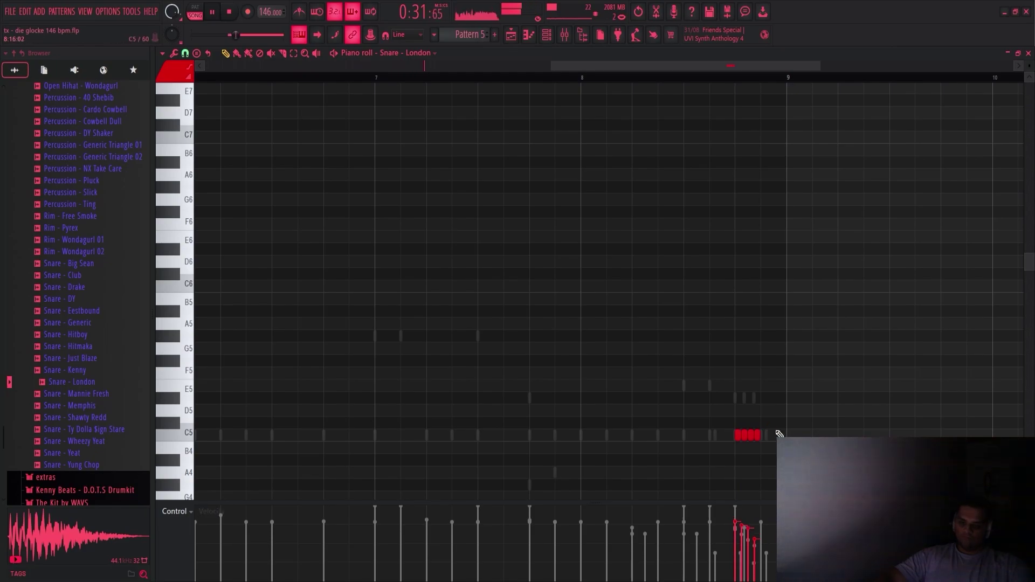
scroll(775, 431, "down", 5)
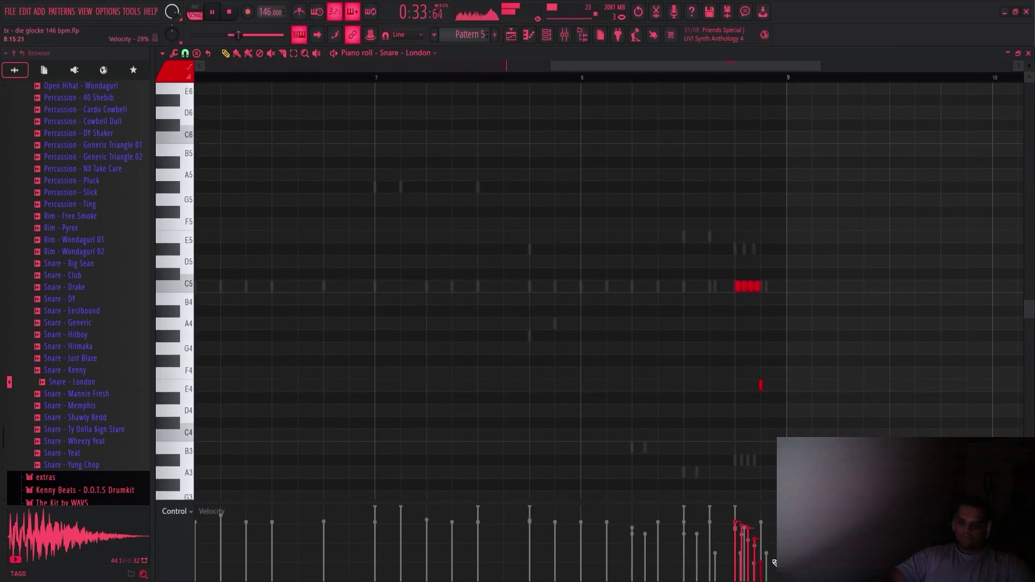
scroll(820, 408, "down", 4)
scroll(677, 411, "down", 3)
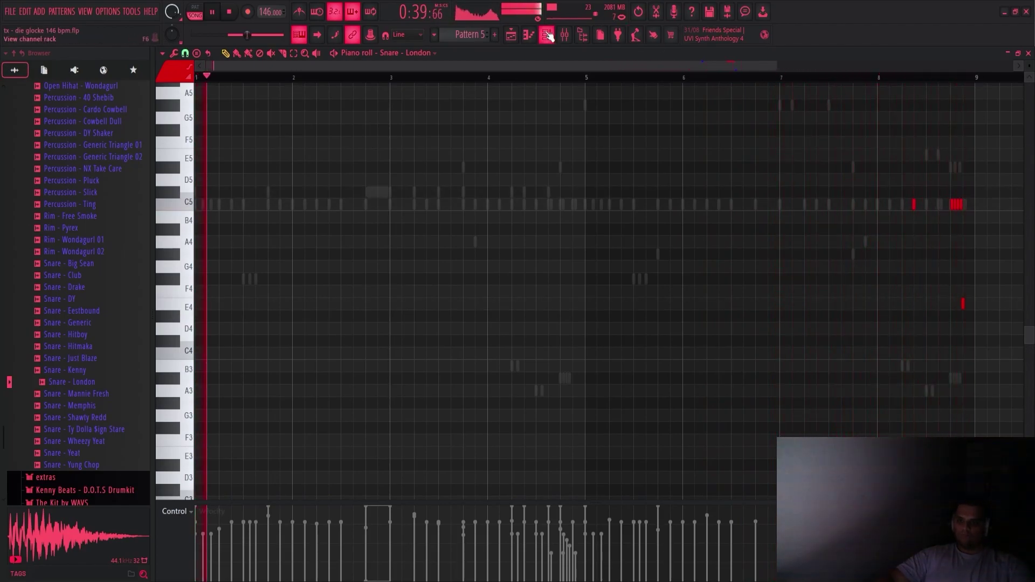
Collapse the ESSENTIALS drum kit folder and open the playlist
key("F6")
scroll(93, 317, "up", 10)
scroll(59, 313, "up", 10)
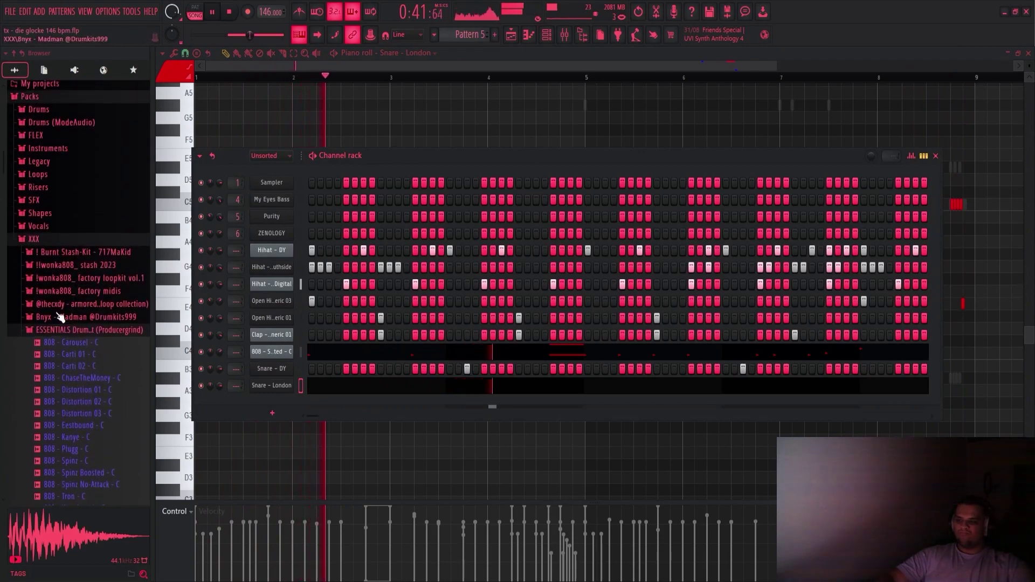
left_click(43, 333)
left_click(510, 34)
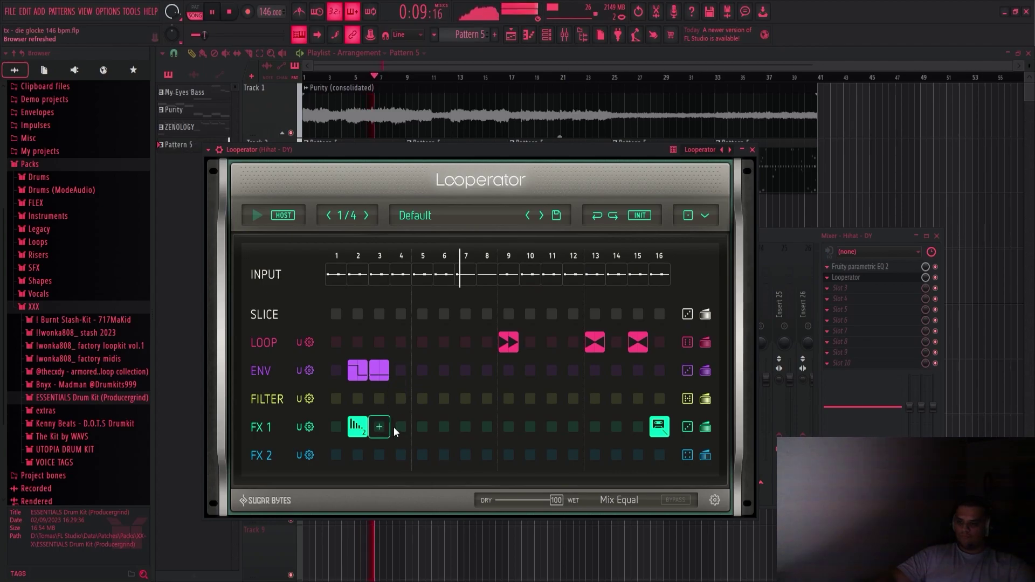
Add FX 2 effect 1 on step 9 and effect 2 on step 10 of the hi-hat's Looperator sequence
left_click(508, 456)
left_click(508, 431)
left_click(530, 455)
left_click(530, 432)
Pick the loop modes for steps 13 and 15, giving step 15 the double-diamond loop
left_click(595, 342)
left_click(625, 357)
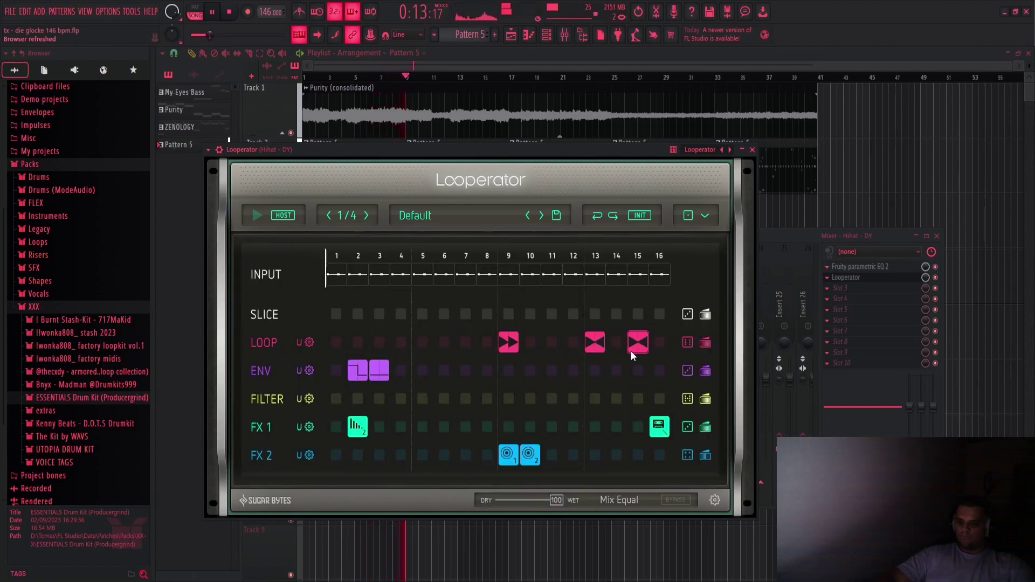
left_click(637, 343)
left_click(625, 370)
Remove the FX 1 effect from step 16 and add FX 2 effect 3 on step 15
left_click(660, 427)
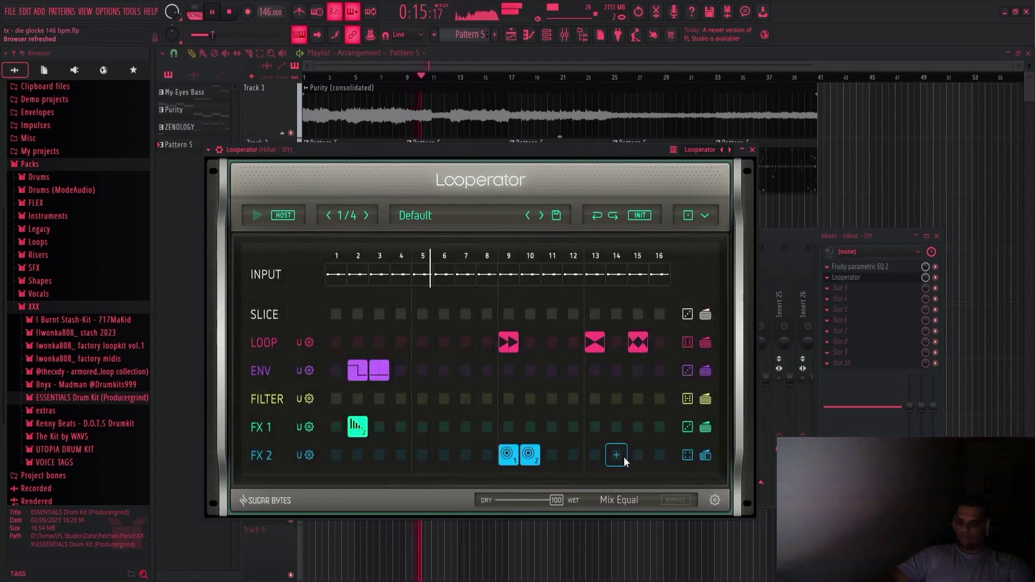
left_click(624, 459)
left_click(648, 376)
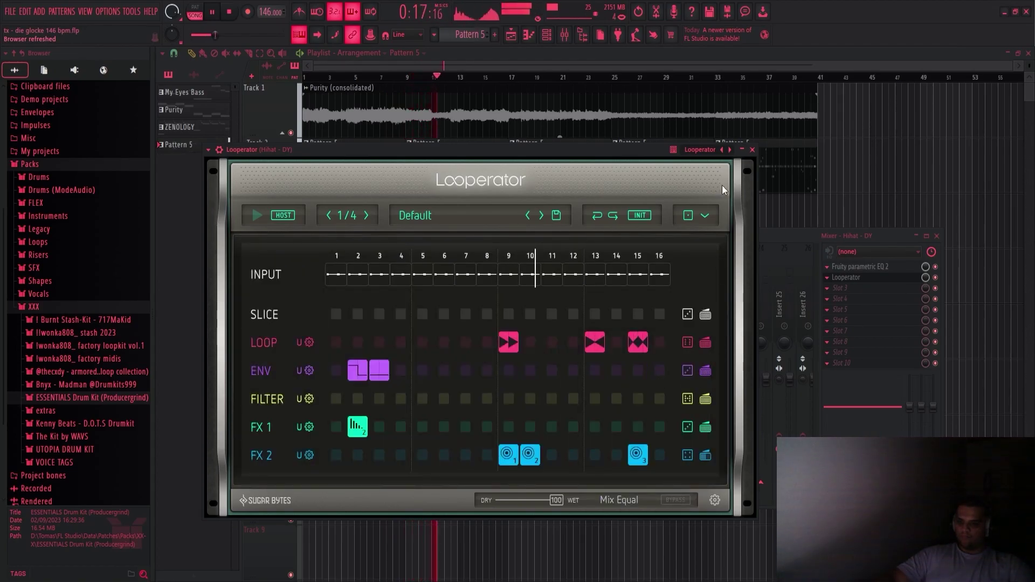
Set the loop on step 9 to the single-diamond mode and close Looperator
left_click(508, 342)
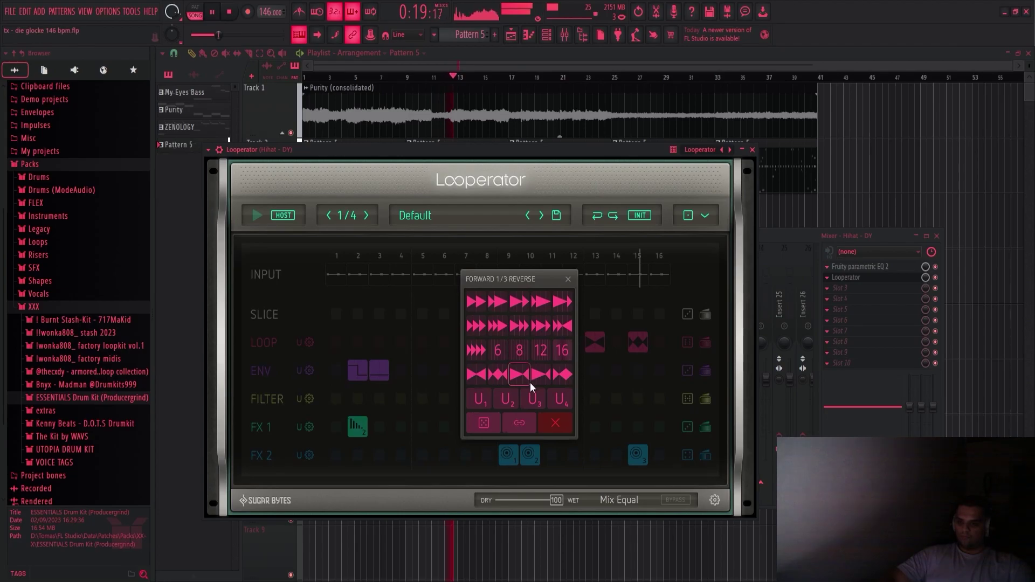
left_click(560, 376)
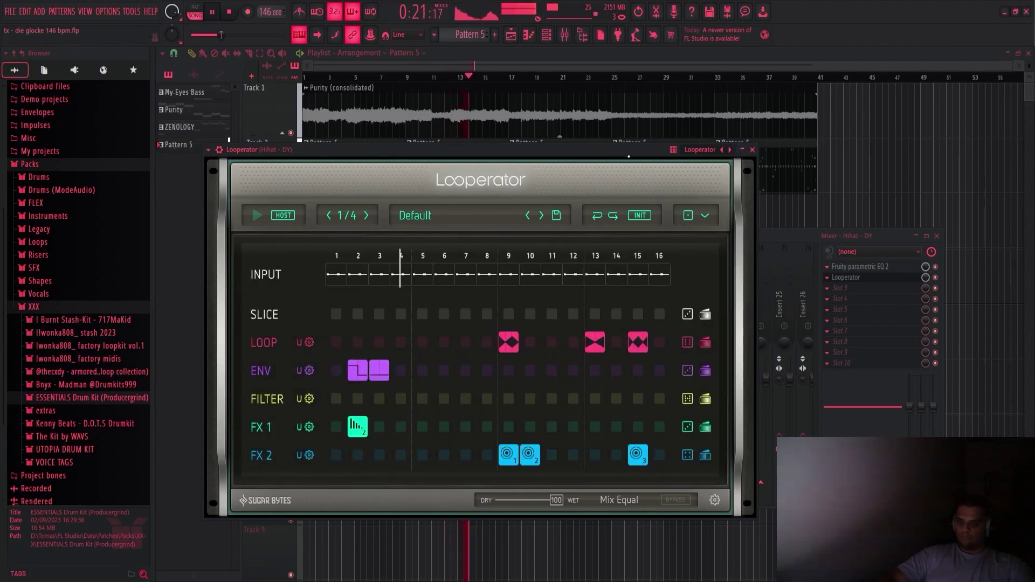
left_click_drag(628, 156, 634, 149)
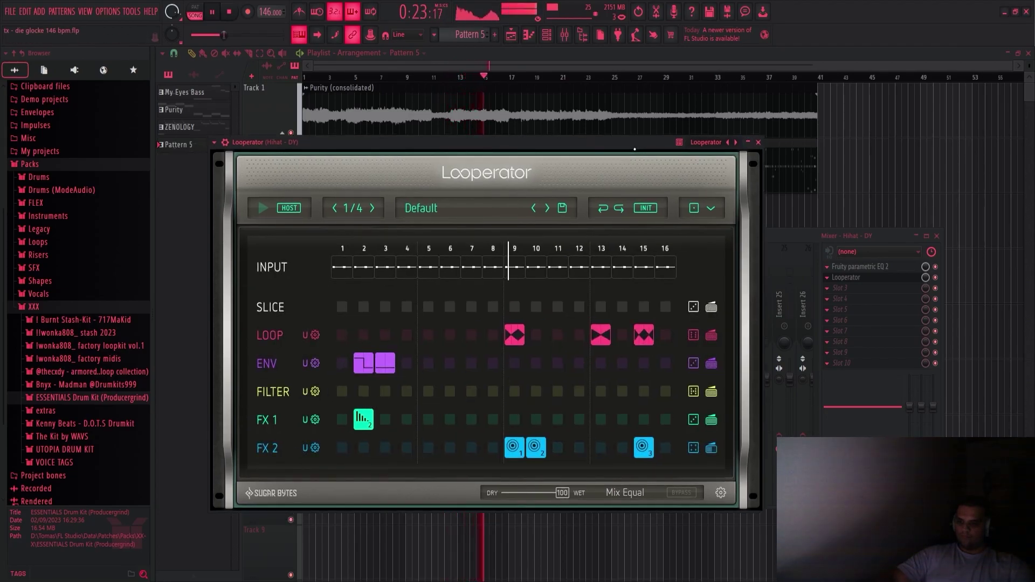
left_click(758, 142)
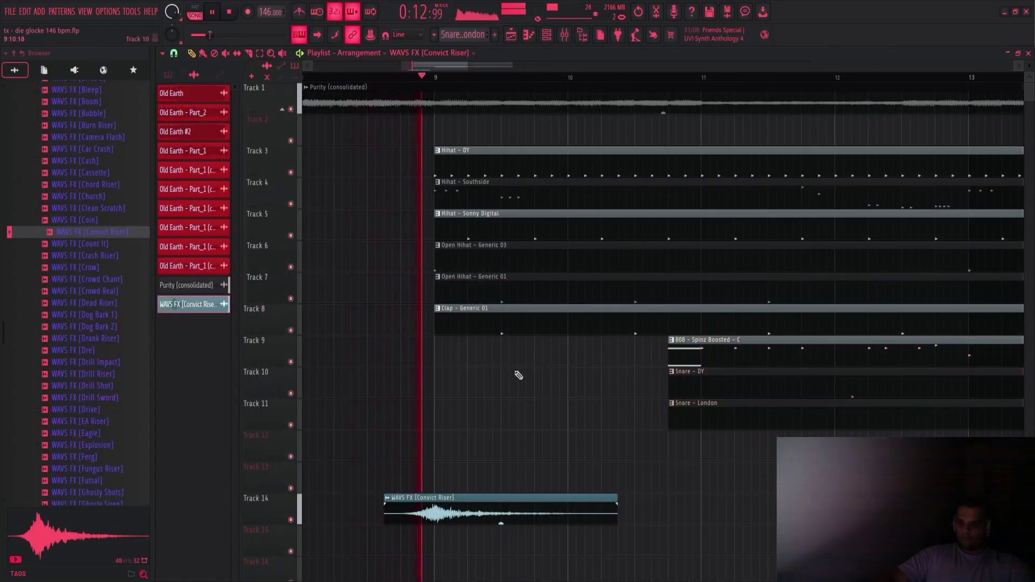
Delete the Hihat - Southside and Hihat - Sonny Digital clips from the section starting at bar 9
scroll(501, 372, "down", 3)
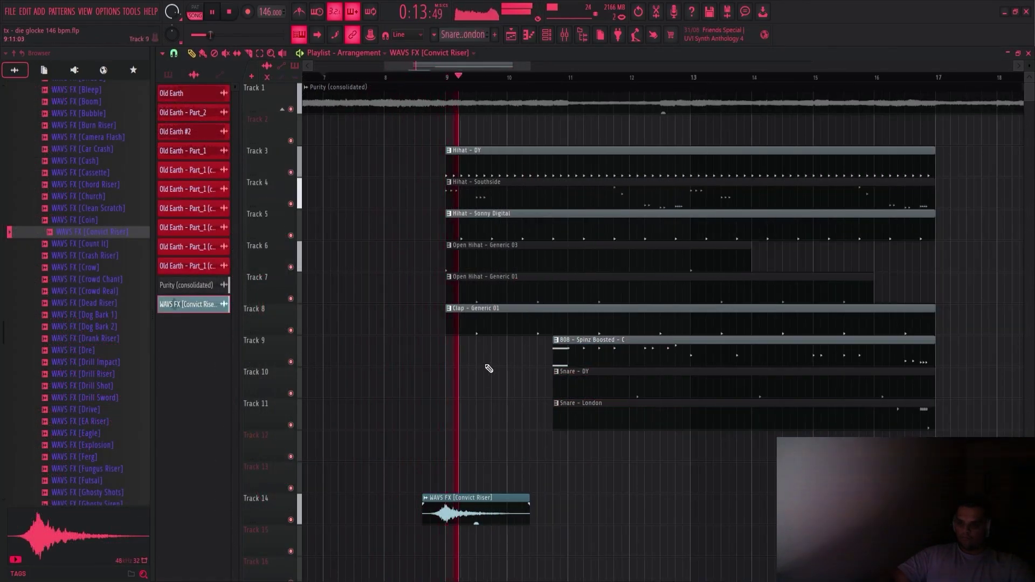
right_click(504, 200)
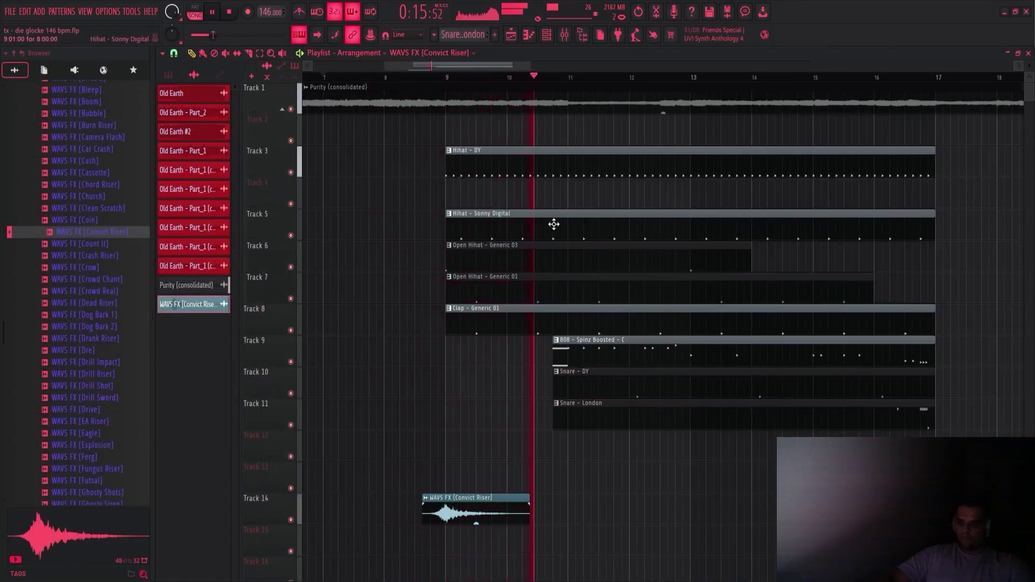
right_click(555, 224)
Place the drum patterns from Hihat - DY through Snare - London at bar 17 on Tracks 3 to 11
scroll(568, 222, "down", 3)
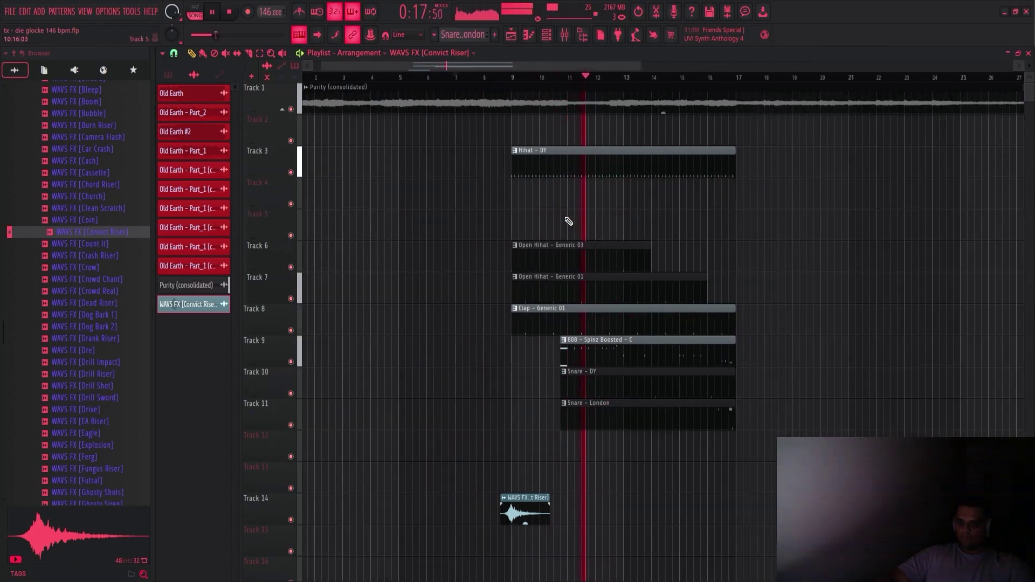
scroll(399, 203, "down", 2)
left_click(168, 75)
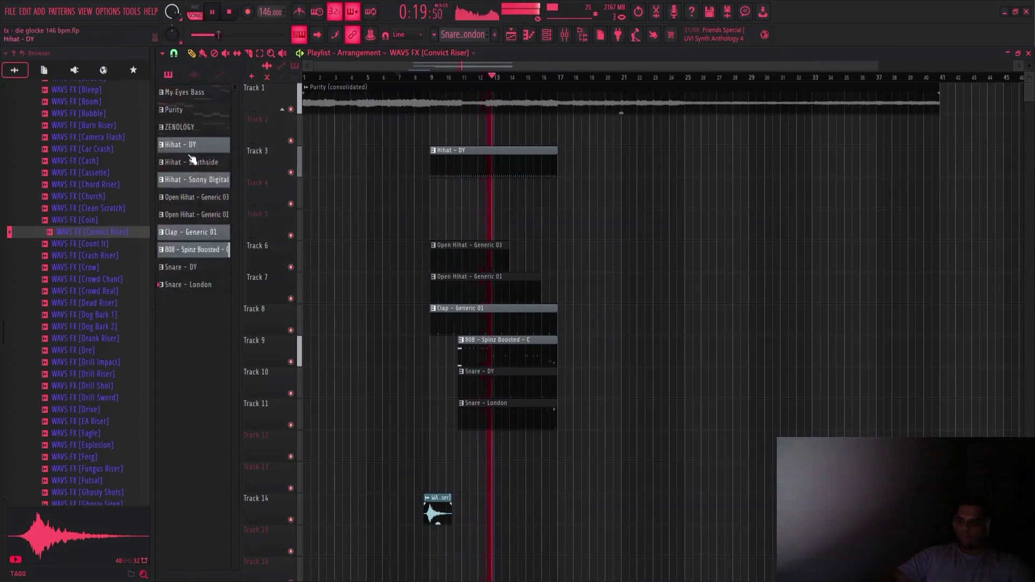
left_click_drag(189, 145, 559, 163)
Slice the Purity (consolidated) clip on Track 1 at bars 9, 17, 25 and 33
scroll(749, 260, "down", 1)
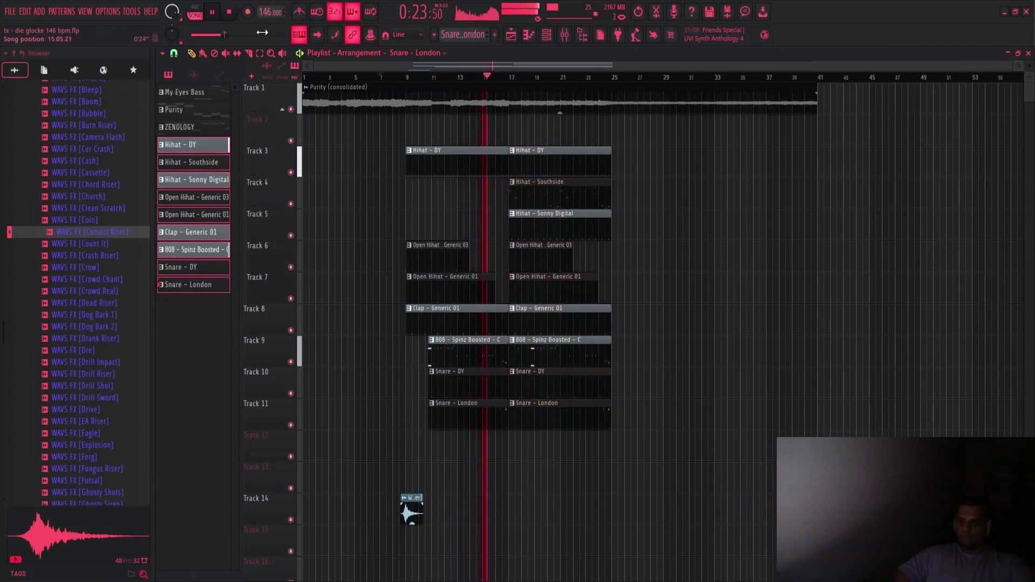
mouse_move(528, 116)
left_mouse_down()
mouse_move(719, 111)
mouse_move(716, 123)
left_mouse_up()
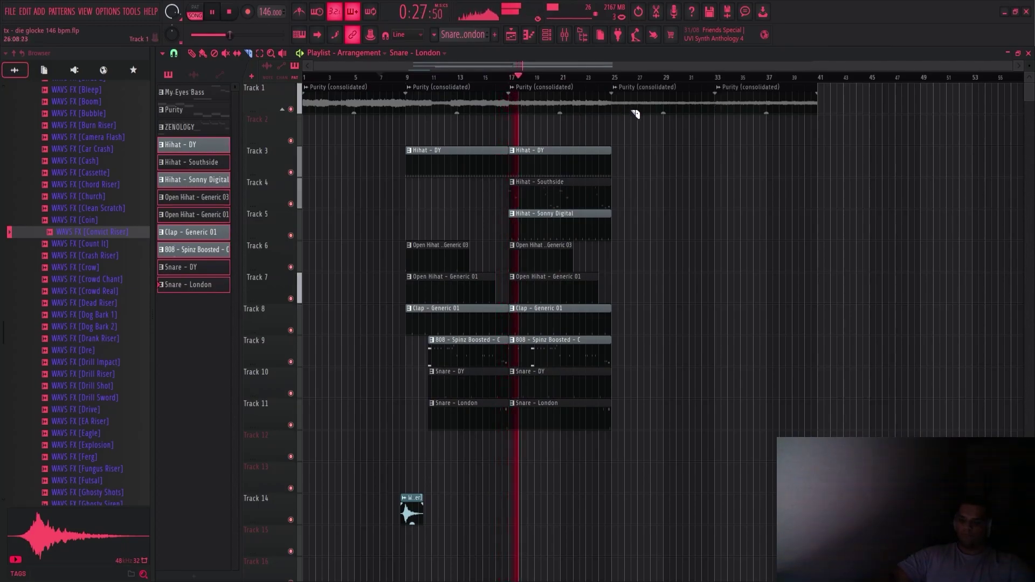
Duplicate the full drum section from bars 17–25 so it repeats from bar 25
left_click_drag(636, 457, 568, 178)
key("ctrl+b")
left_click(605, 194)
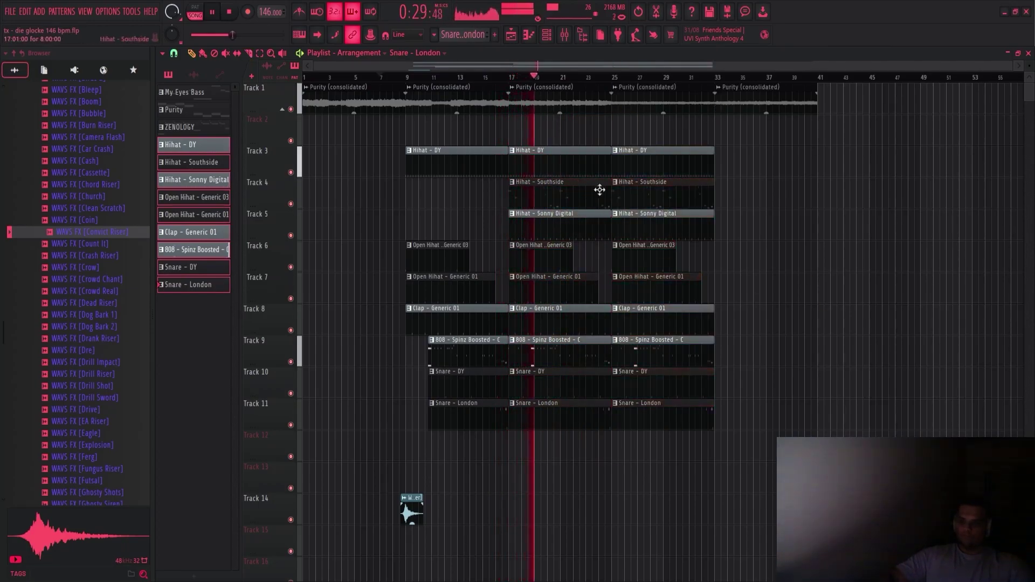
left_click(564, 34)
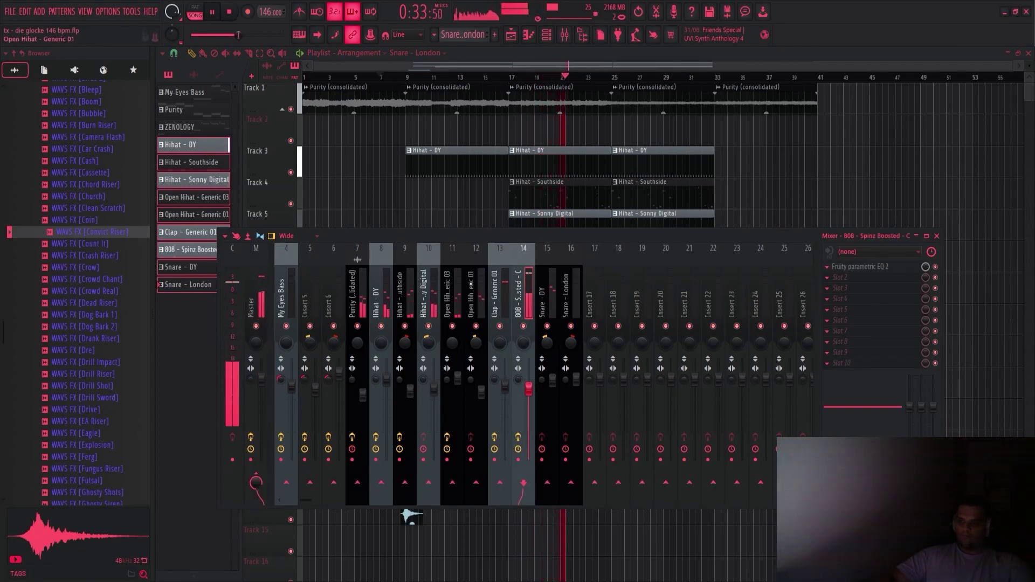
left_click(406, 513)
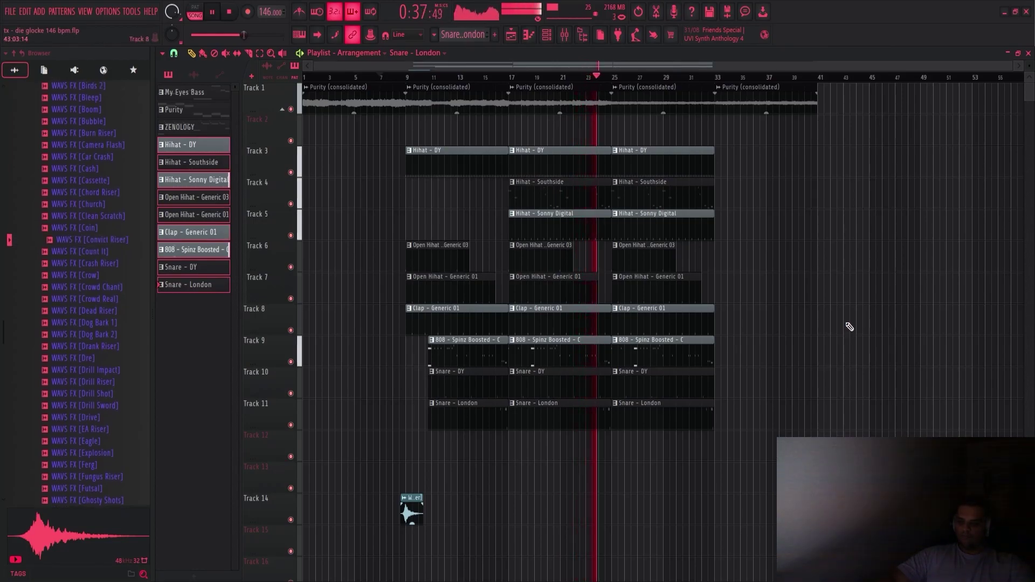
Delete the Snare - London, Snare - DY and both Open Hihat clips from the section starting at bar 25
right_click(676, 420)
right_click(675, 385)
right_click(670, 291)
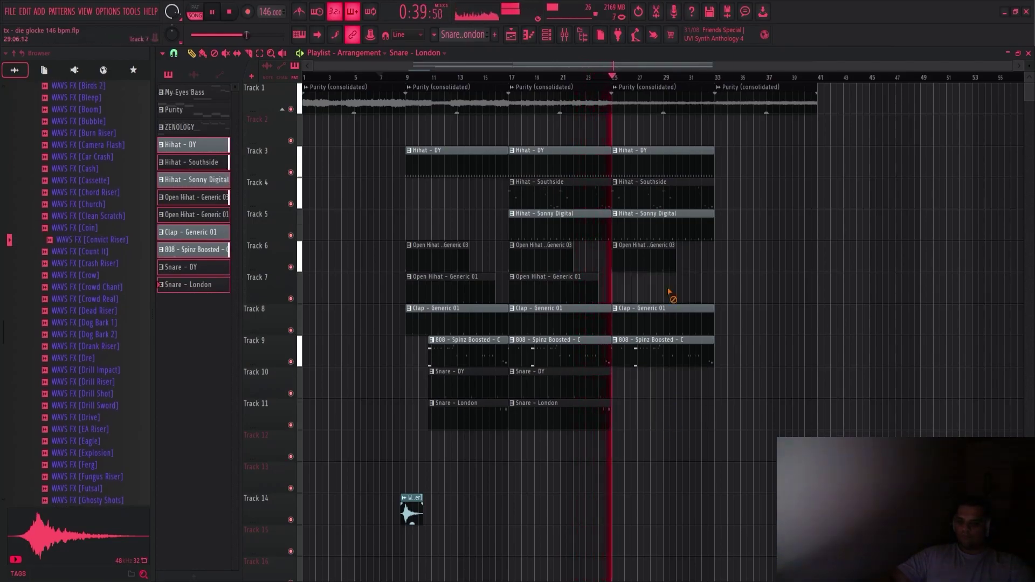
right_click(663, 262)
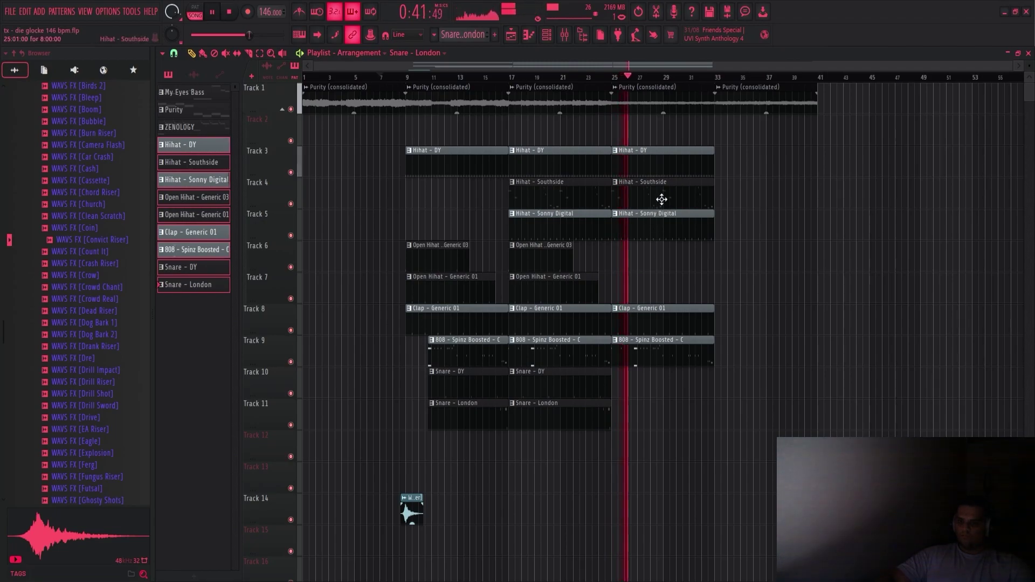
Duplicate the reduced drum section from bars 25–33 so it repeats from bar 33
left_click_drag(809, 458, 700, 153)
left_click(884, 189)
left_click_drag(767, 455, 654, 164)
key("ctrl+b")
left_click(949, 236)
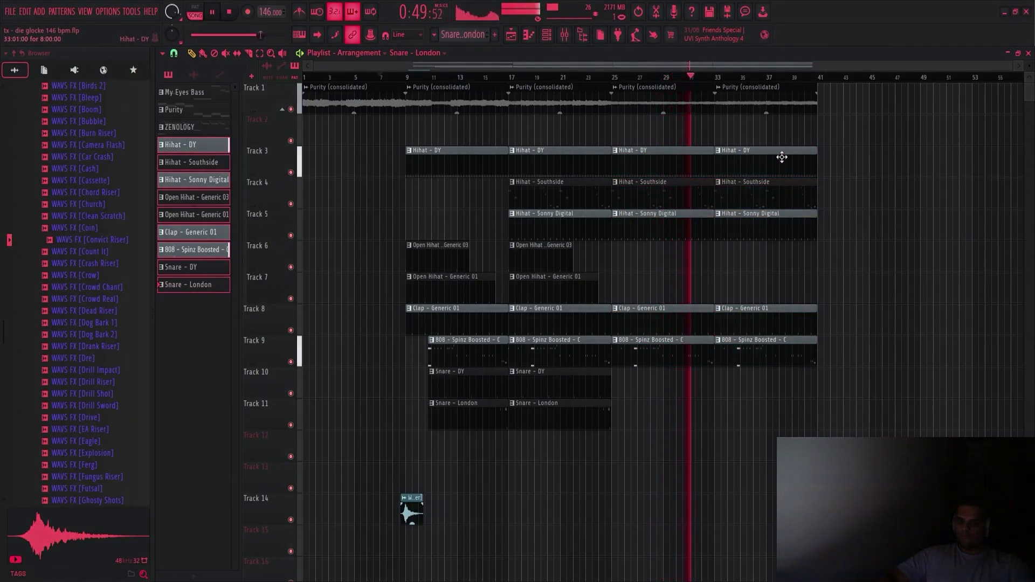
Delete the Hihat - Southside and Hihat - Sonny Digital clips from the section starting at bar 33
right_click(751, 185)
right_click(770, 216)
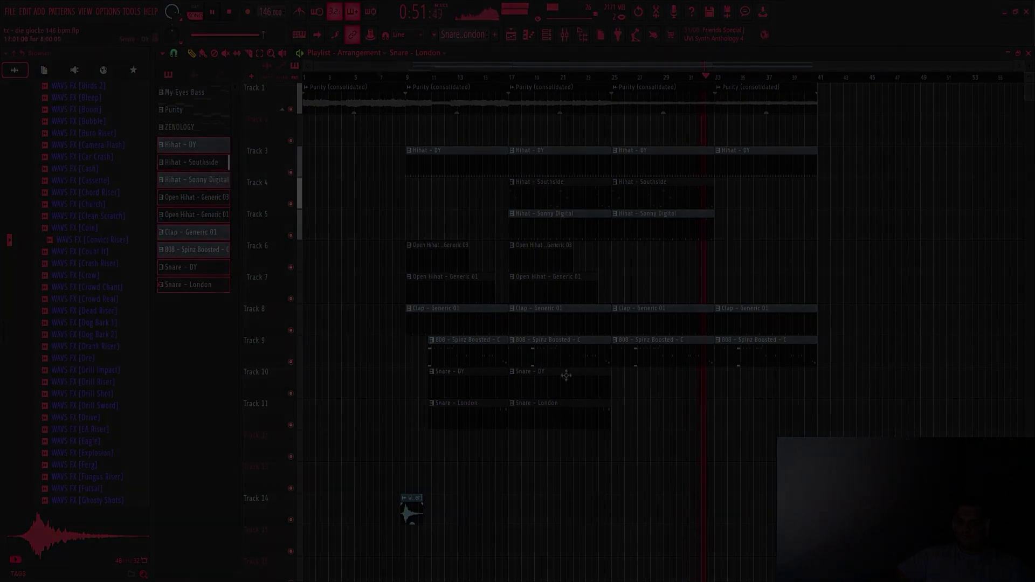